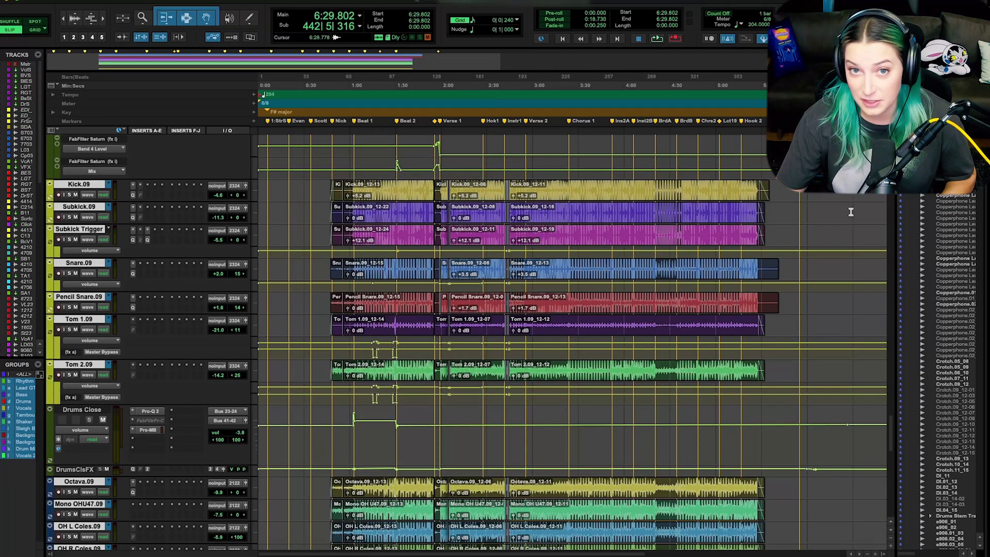
Set an edit insertion point and deactivate the session's track groups.
{"action": "left_click", "coordinate": [845, 268]}
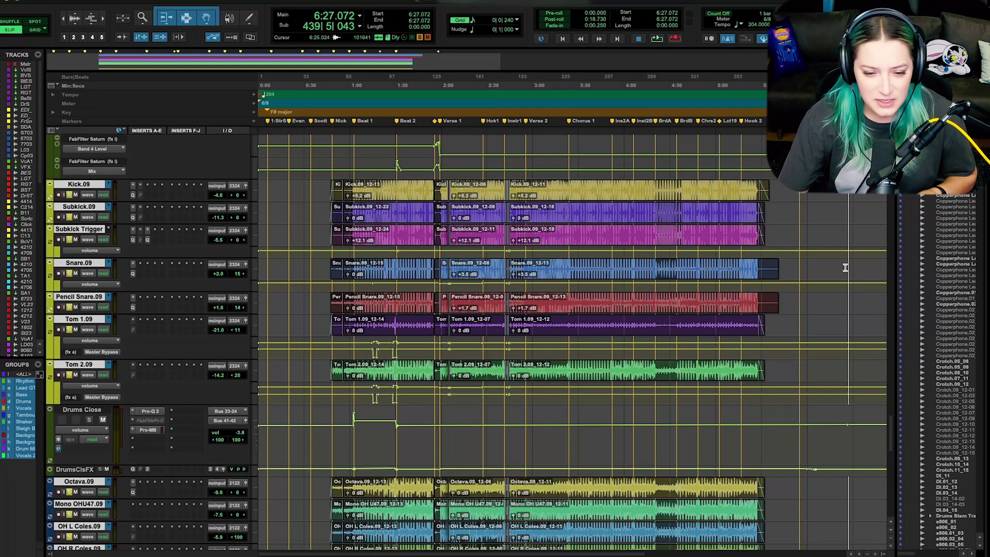
{"action": "left_click", "coordinate": [7, 430]}
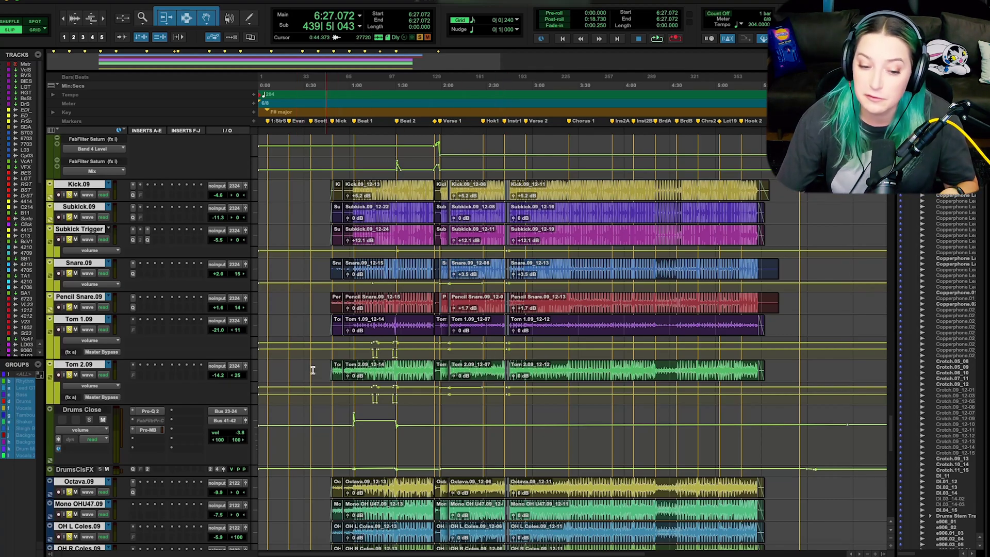
{"action": "scroll", "coordinate": [75, 356], "scroll_direction": "up", "scroll_amount": 3}
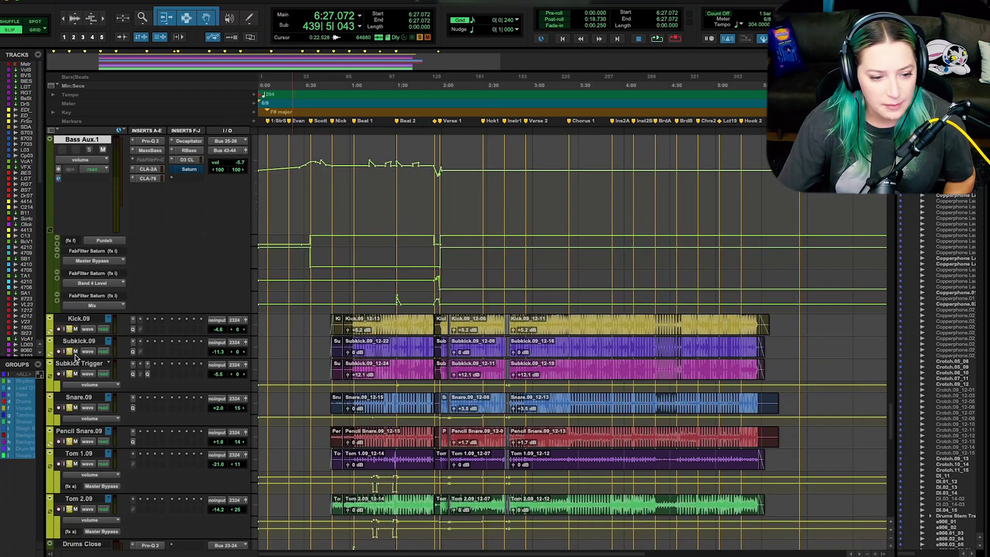
Select the Kick.09 track and make it much taller.
{"action": "left_click", "coordinate": [78, 319]}
{"action": "scroll", "coordinate": [111, 361], "scroll_direction": "down", "scroll_amount": 3}
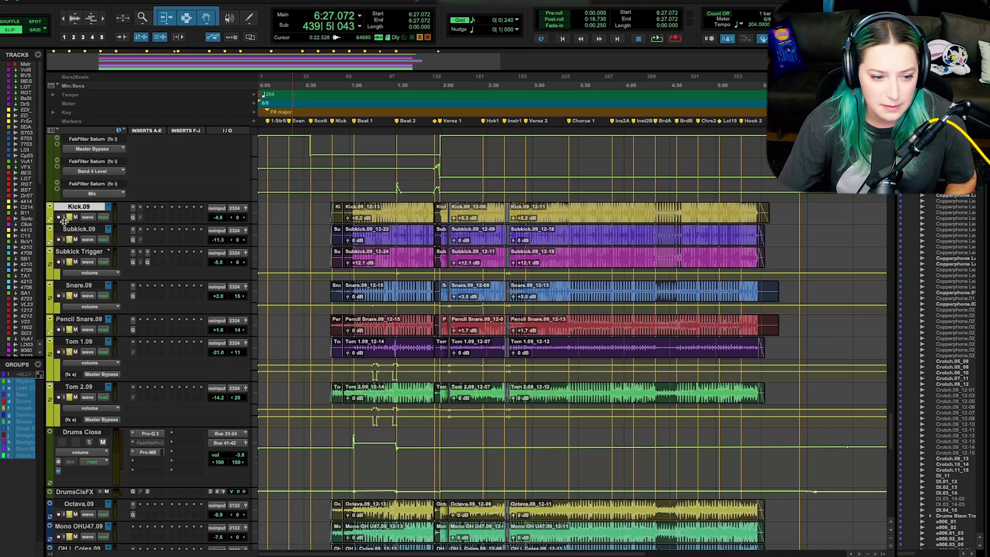
{"action": "left_click_drag", "start_coordinate": [64, 221], "coordinate": [64, 268]}
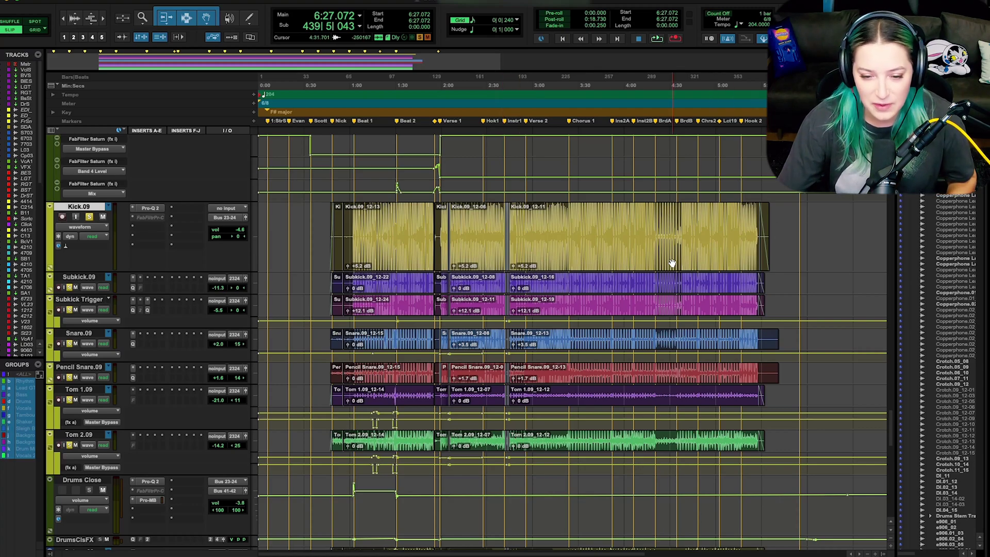
Inspect the three Kick clips, deselect them, and switch to the Mix window.
{"action": "left_click", "coordinate": [638, 260]}
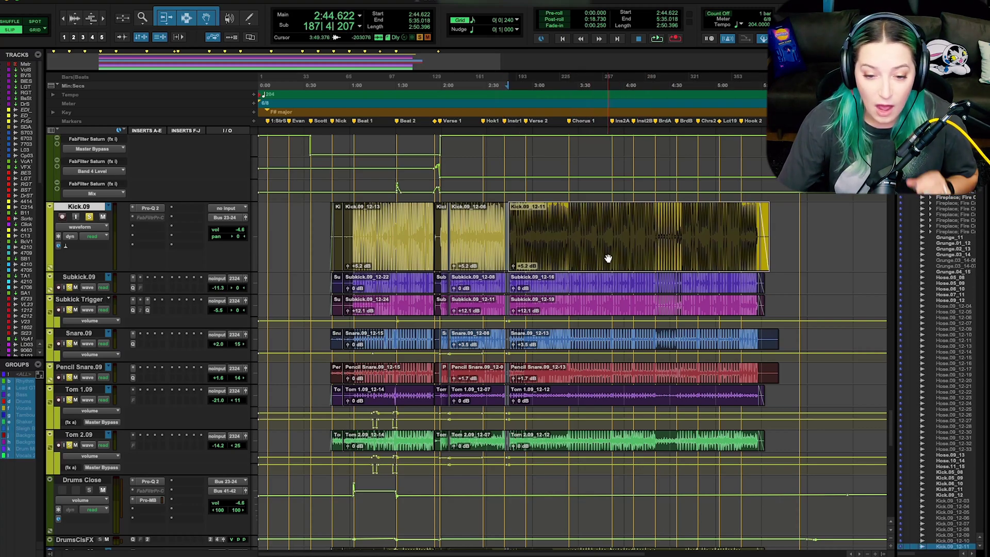
{"action": "left_click", "coordinate": [467, 263]}
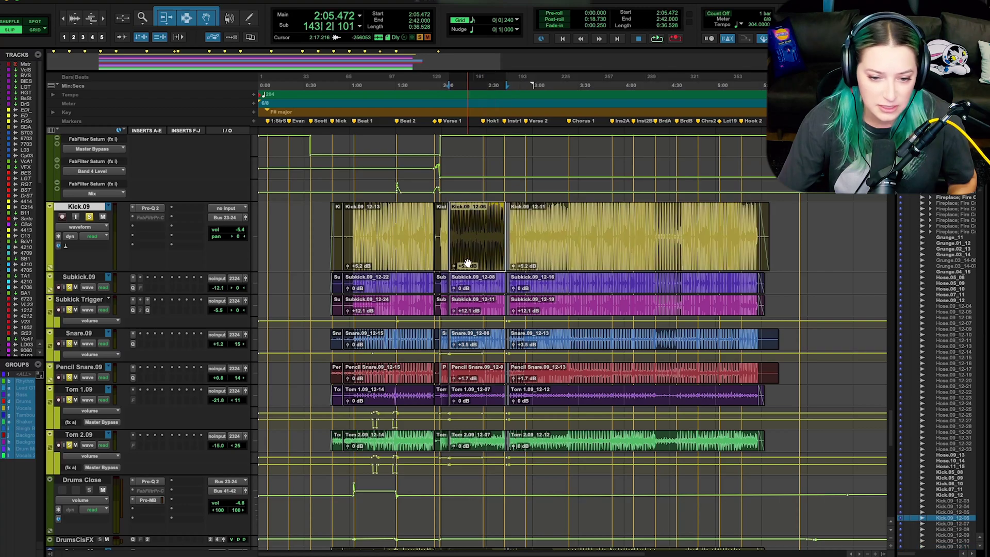
{"action": "left_click", "coordinate": [441, 264]}
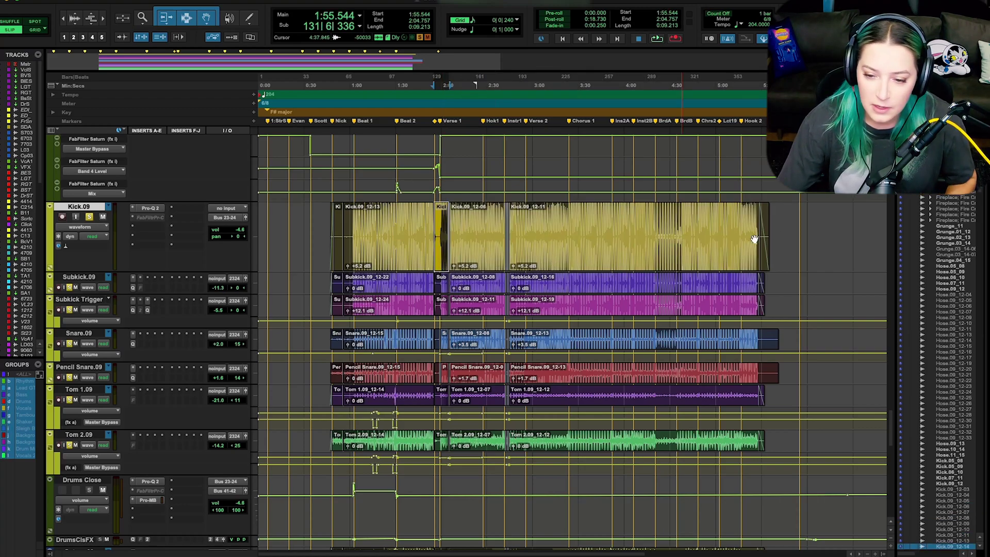
{"action": "left_click", "coordinate": [858, 221]}
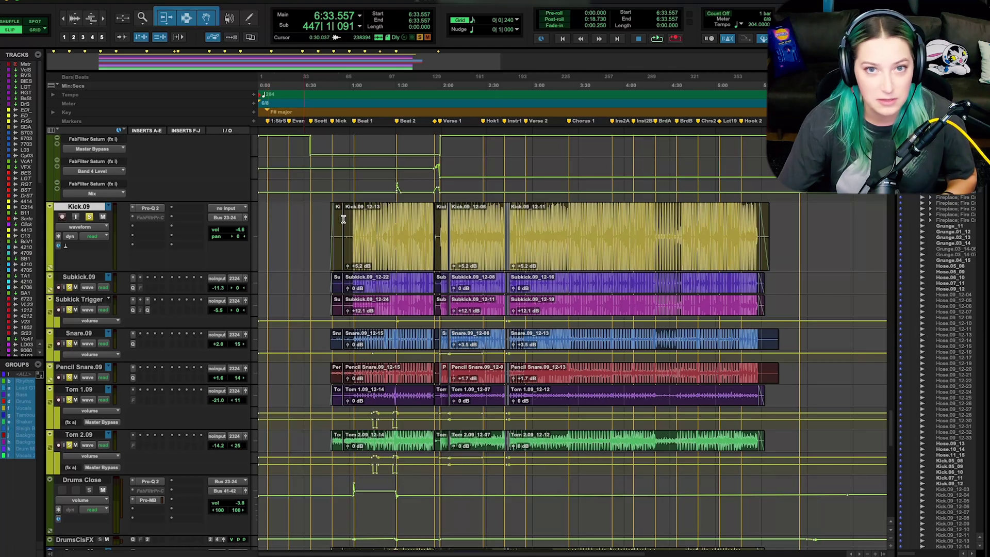
{"action": "key", "text": "ctrl+equal"}
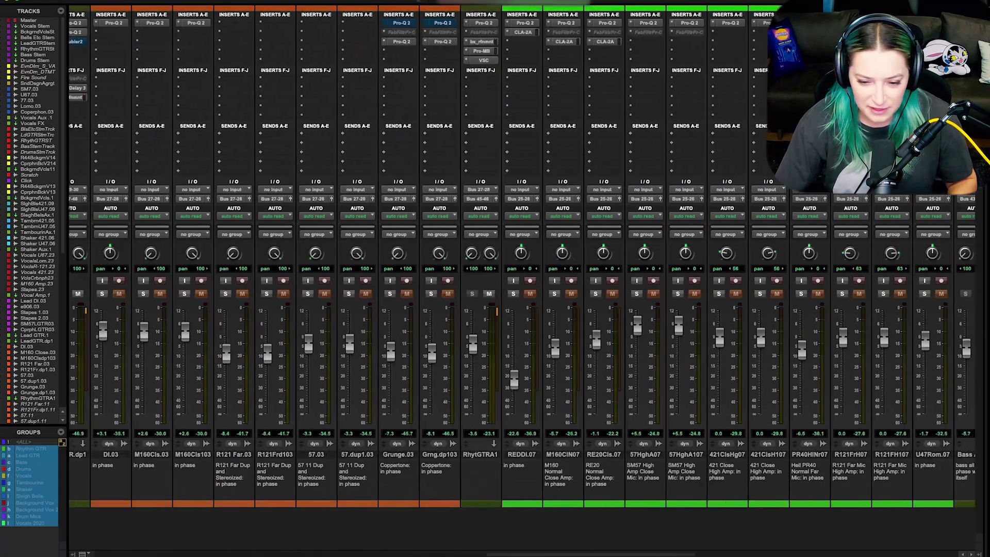
{"action": "scroll", "coordinate": [624, 474], "scroll_direction": "right", "scroll_amount": 5}
{"action": "scroll", "coordinate": [624, 473], "scroll_direction": "left", "scroll_amount": 10}
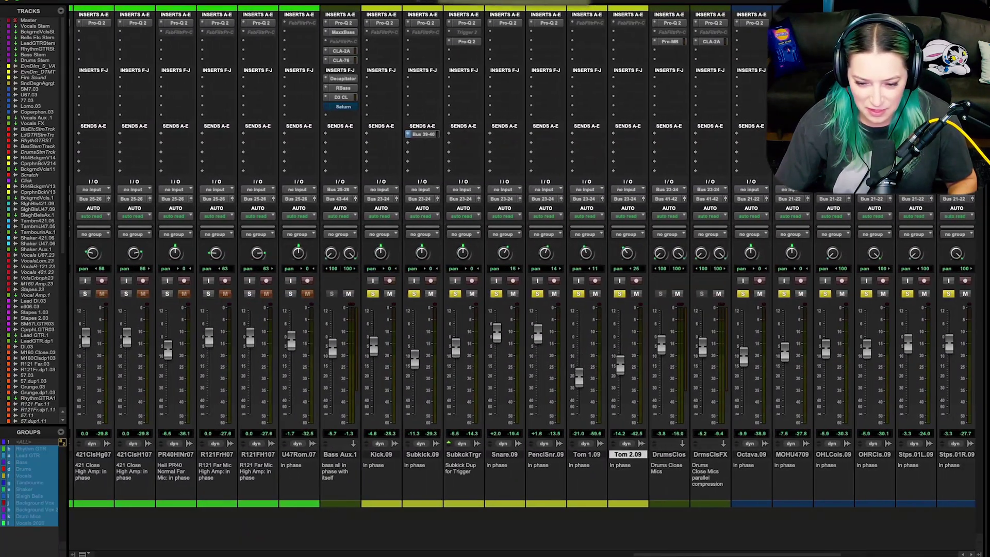
{"action": "left_click", "coordinate": [584, 457]}
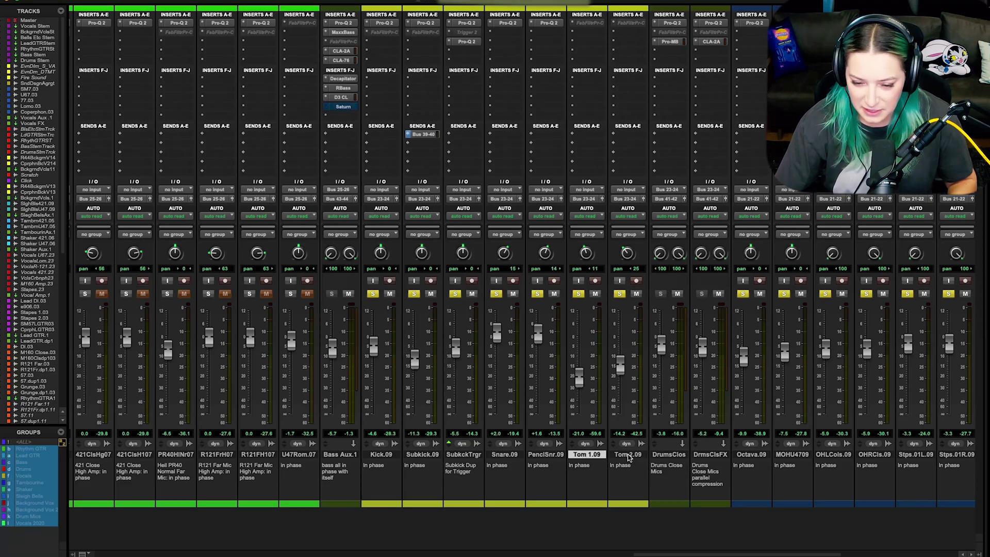
{"action": "left_click", "coordinate": [628, 457]}
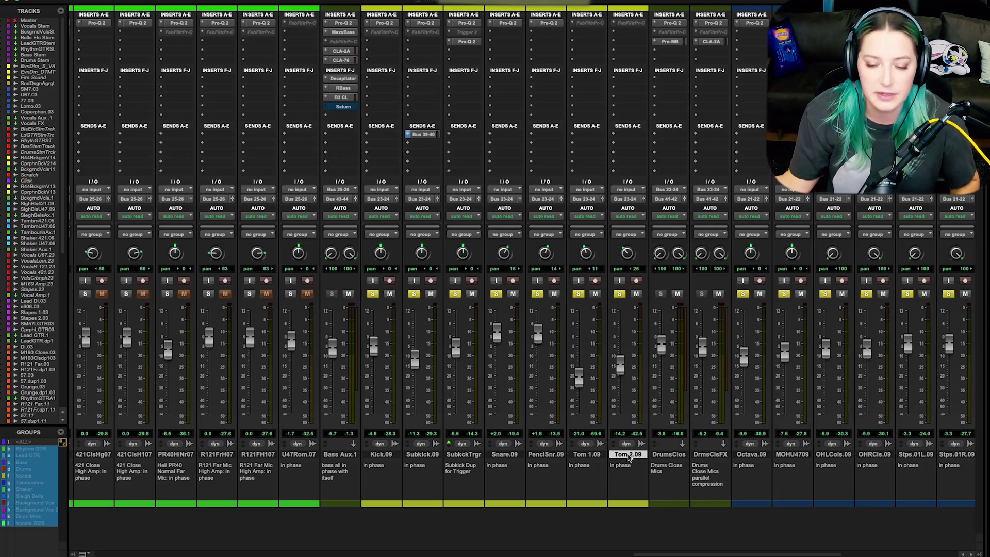
{"action": "key", "text": "ctrl+equal"}
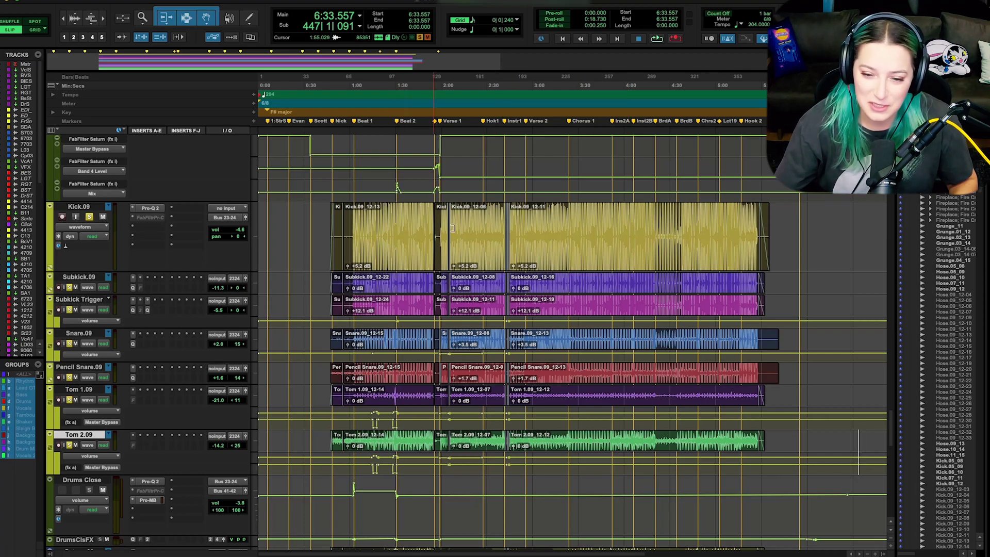
Select the last Kick clip, Kick.09_12-11, on the Kick.09 track.
{"action": "left_click", "coordinate": [787, 221]}
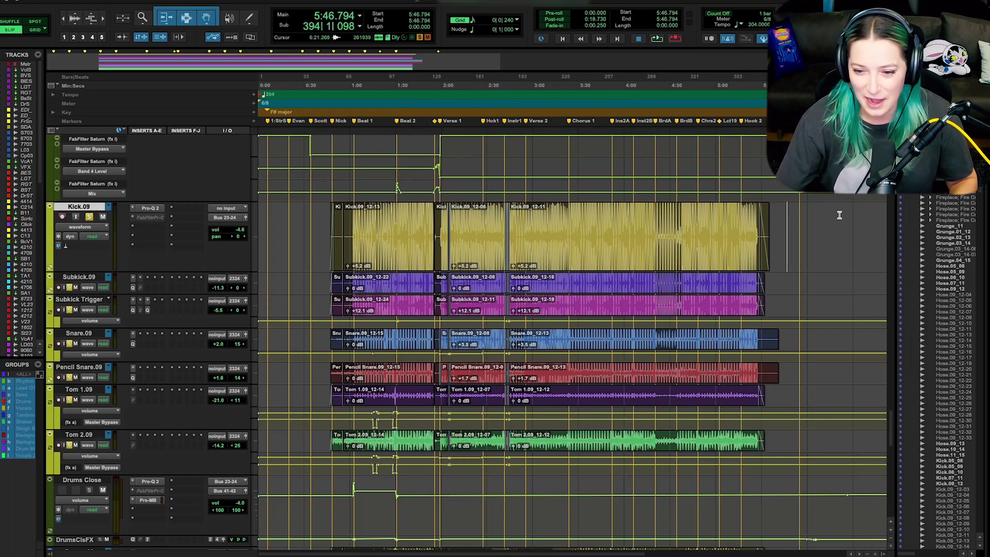
{"action": "left_click", "coordinate": [840, 239]}
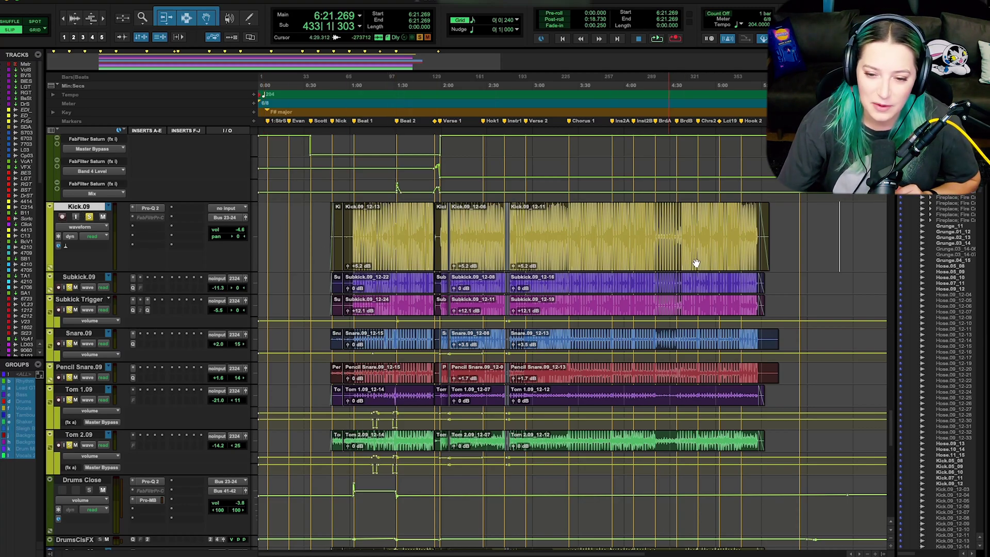
{"action": "left_click", "coordinate": [733, 253]}
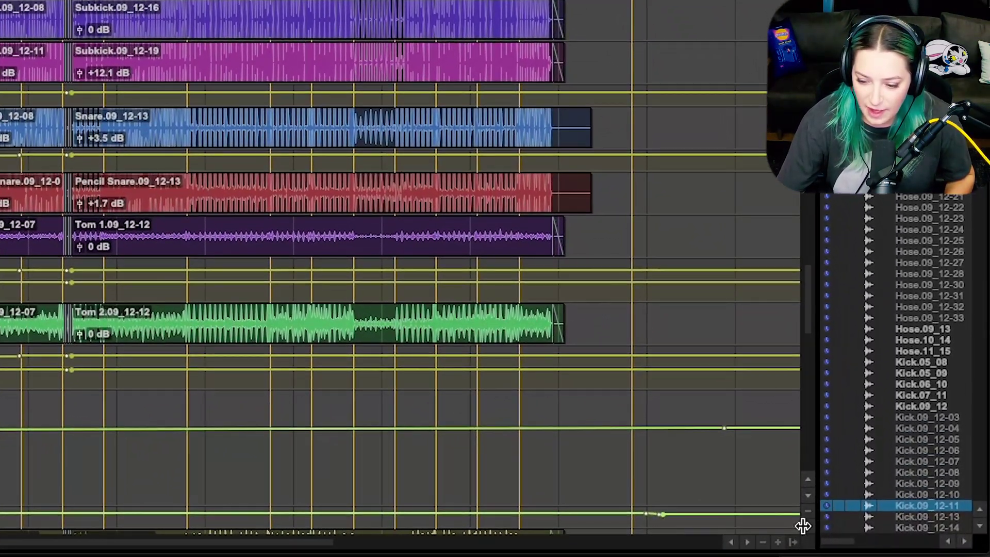
Re-show and widen the Clip List, then select Kick.09_12-06 in it.
{"action": "left_click", "coordinate": [793, 542]}
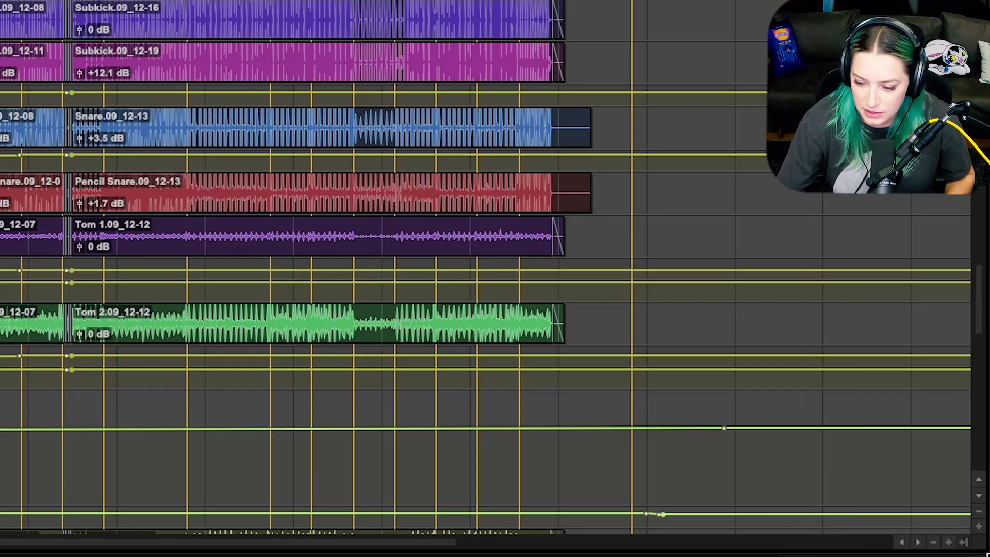
{"action": "left_click", "coordinate": [964, 542]}
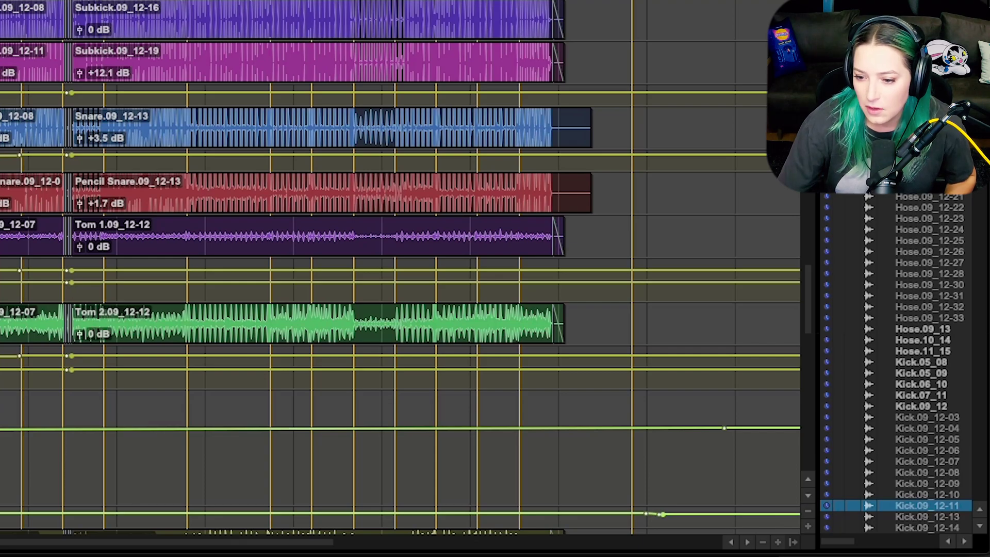
{"action": "left_click_drag", "start_coordinate": [814, 163], "coordinate": [672, 164]}
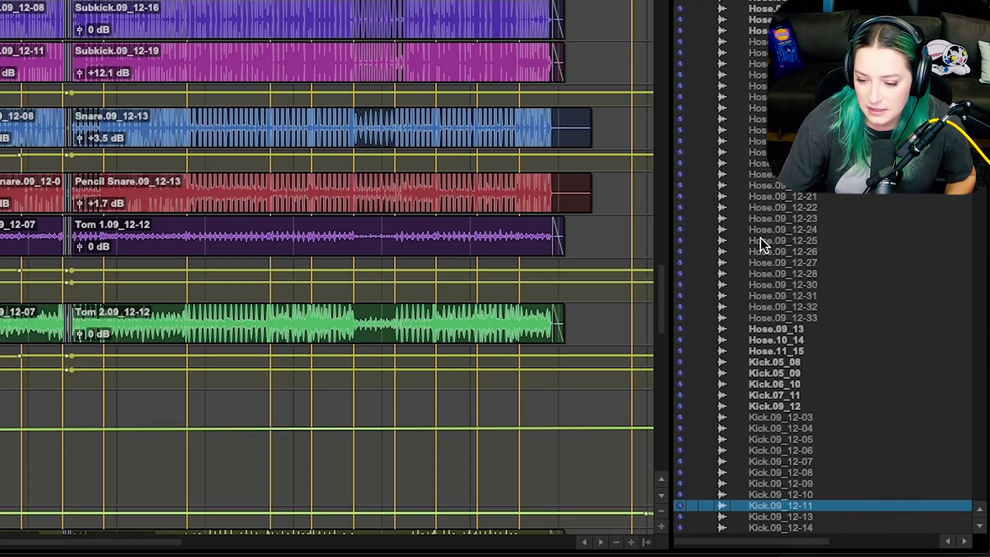
{"action": "scroll", "coordinate": [763, 239], "scroll_direction": "down", "scroll_amount": 3}
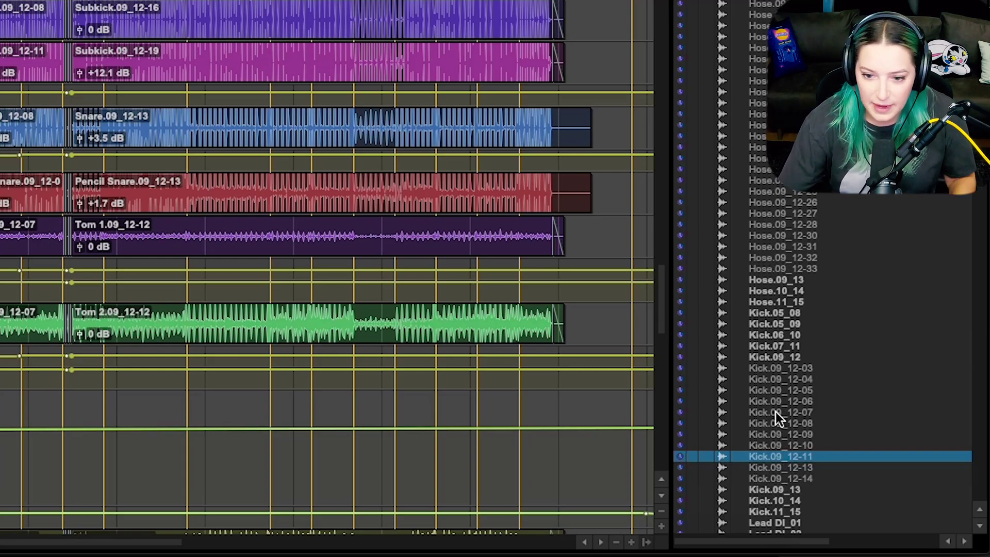
{"action": "left_click", "coordinate": [780, 401]}
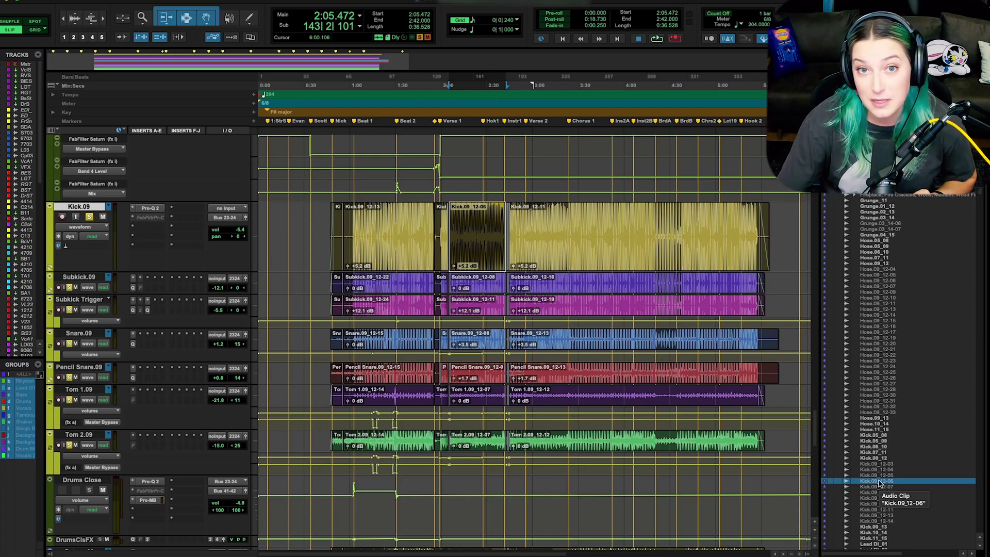
Select all three Kick.09 clips (0:47.445 to 5:35.018) and group them into one clip.
{"action": "left_click", "coordinate": [623, 267]}
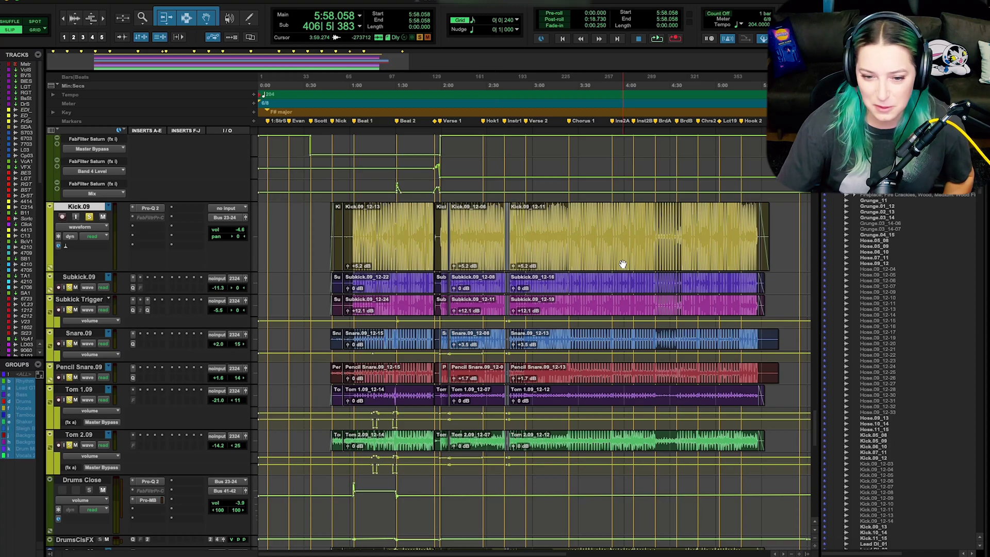
{"action": "left_click", "coordinate": [336, 263]}
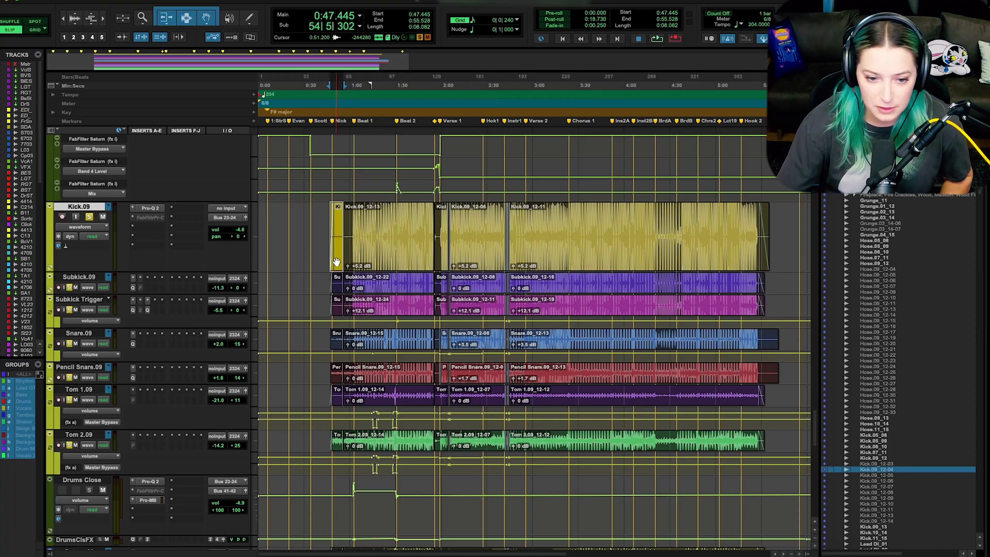
{"action": "left_click", "coordinate": [633, 258], "text": "shift"}
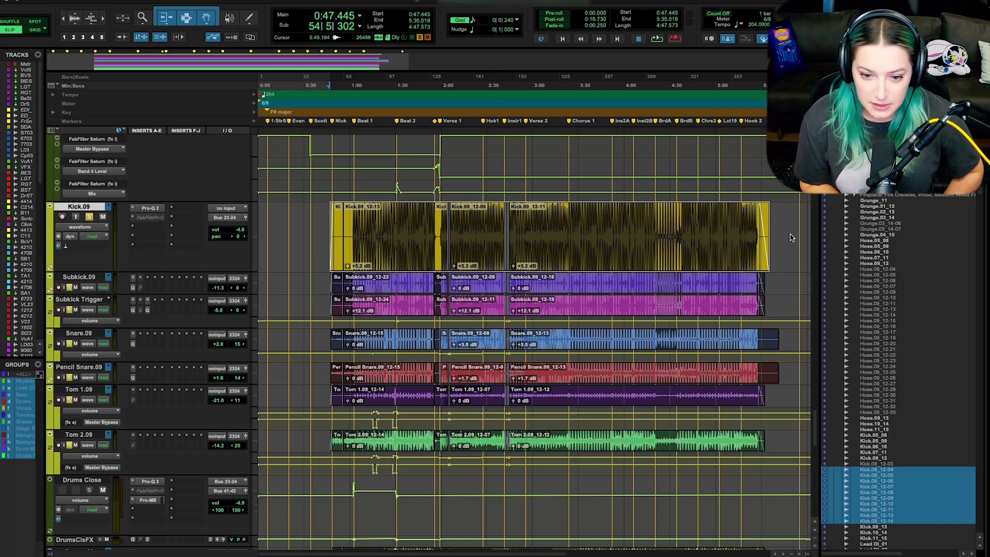
{"action": "key", "text": "ctrl+alt+g"}
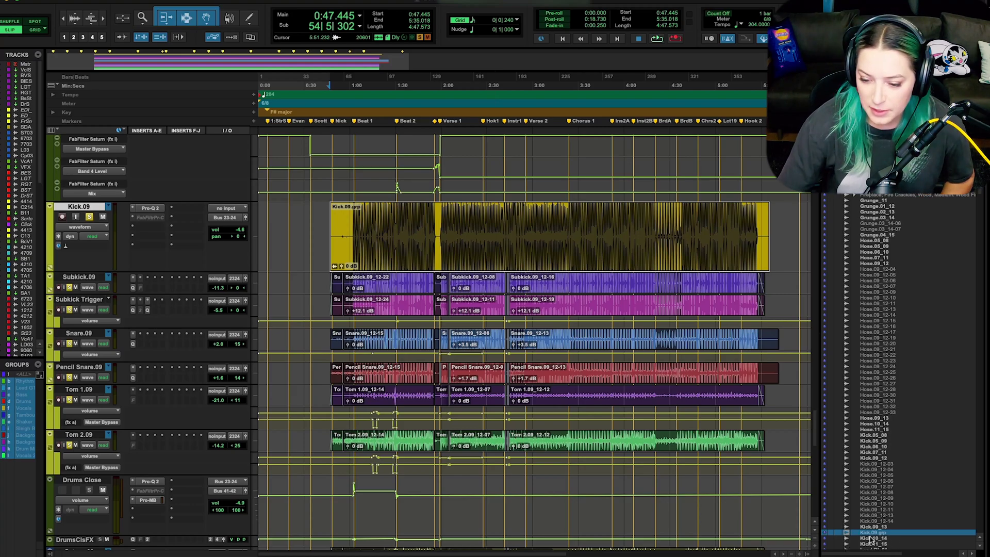
Open the Name dialog for the Kick.09.grp clip group.
{"action": "double_click", "coordinate": [871, 533]}
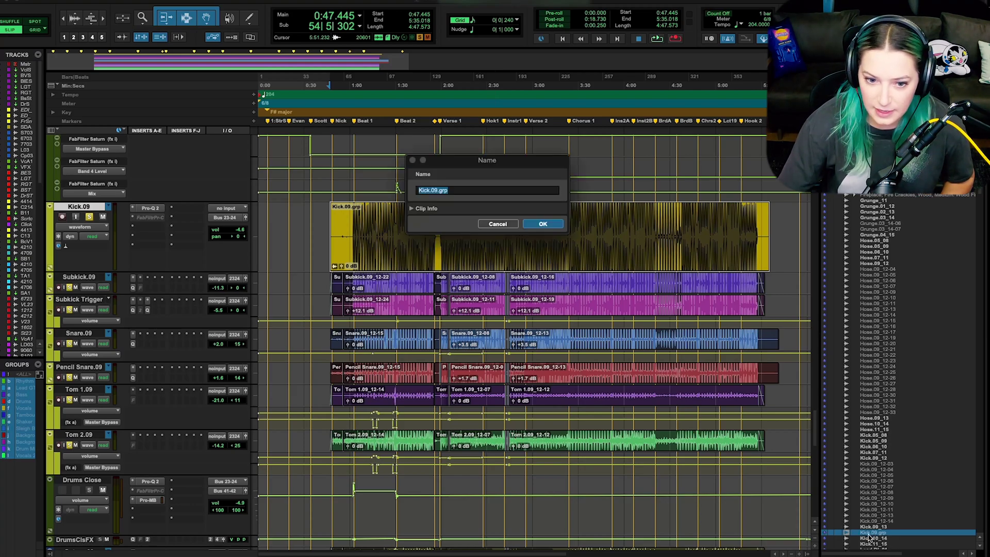
Rename the Kick clip group to KickGroup.grp.
{"action": "left_click", "coordinate": [436, 189]}
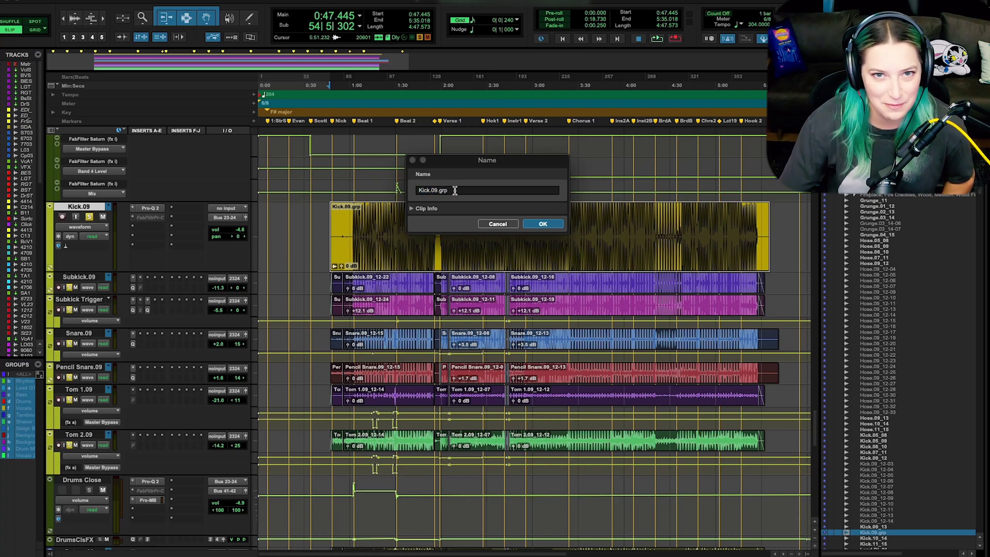
{"action": "key", "text": "BackSpace"}
{"action": "key", "text": "BackSpace"}
{"action": "key", "text": "BackSpace"}
{"action": "key", "text": "BackSpace"}
{"action": "key", "text": "BackSpace"}
{"action": "key", "text": "BackSpace"}
{"action": "key", "text": "BackSpace"}
{"action": "key", "text": "BackSpace"}
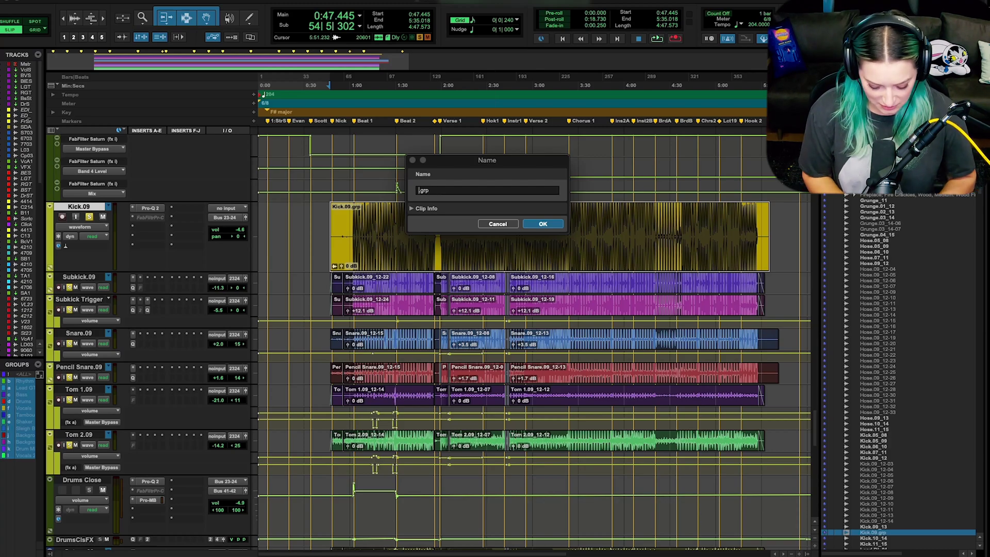
{"action": "type", "text": "Kick"}
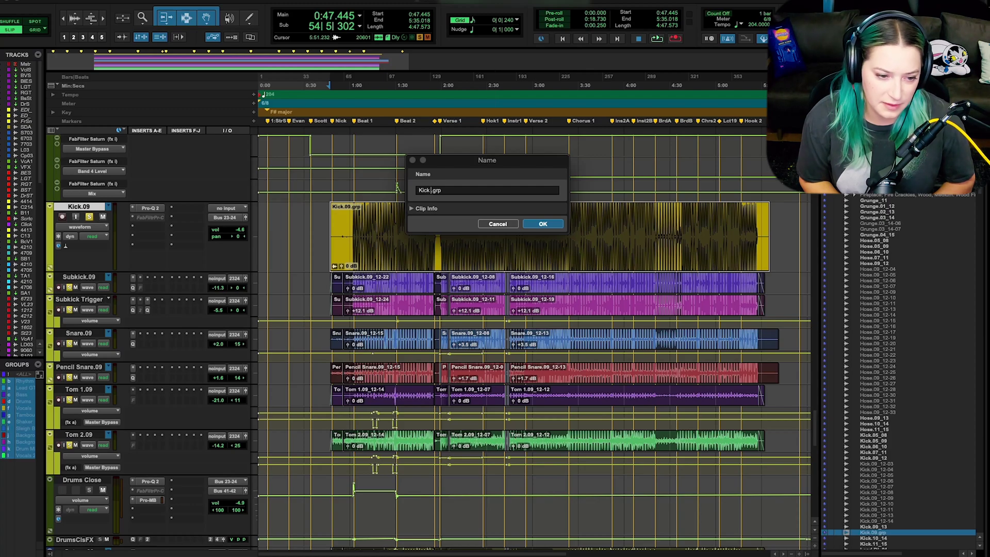
{"action": "type", "text": "."}
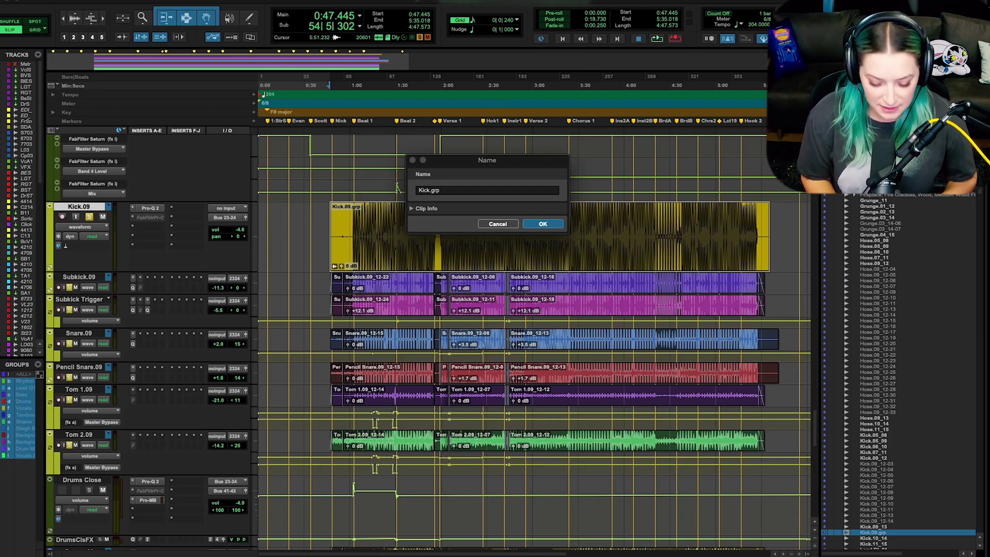
{"action": "key", "text": "BackSpace"}
{"action": "type", "text": "Group"}
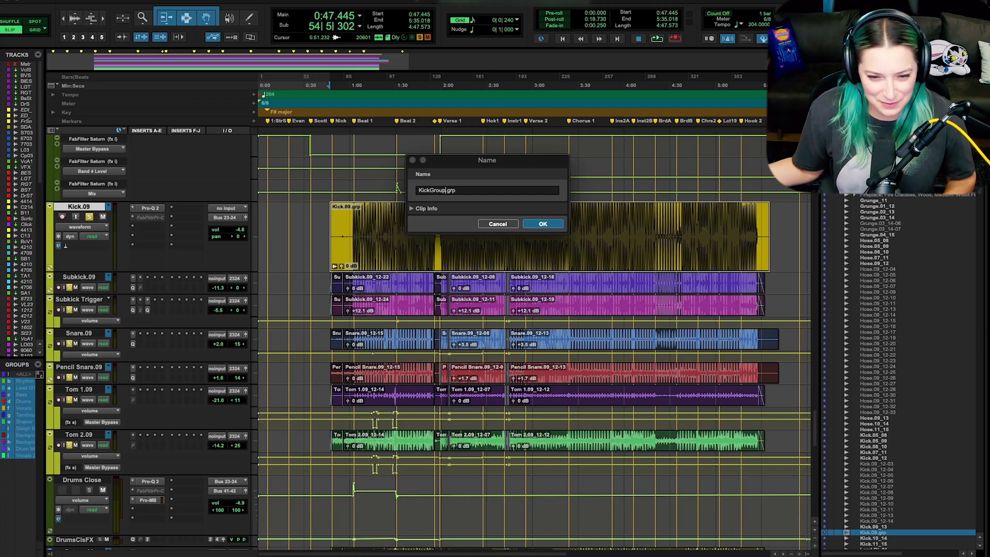
{"action": "type", "text": "."}
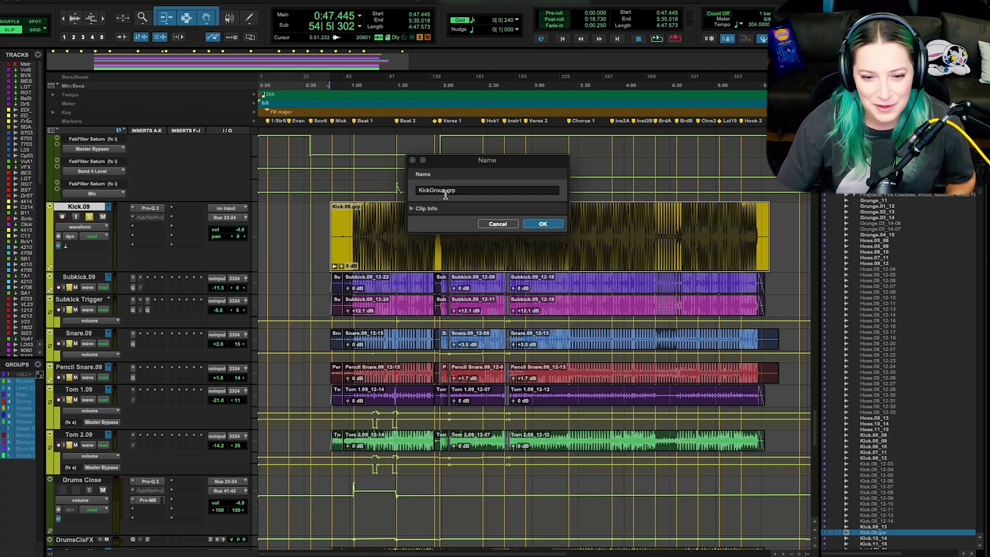
{"action": "left_click", "coordinate": [536, 226]}
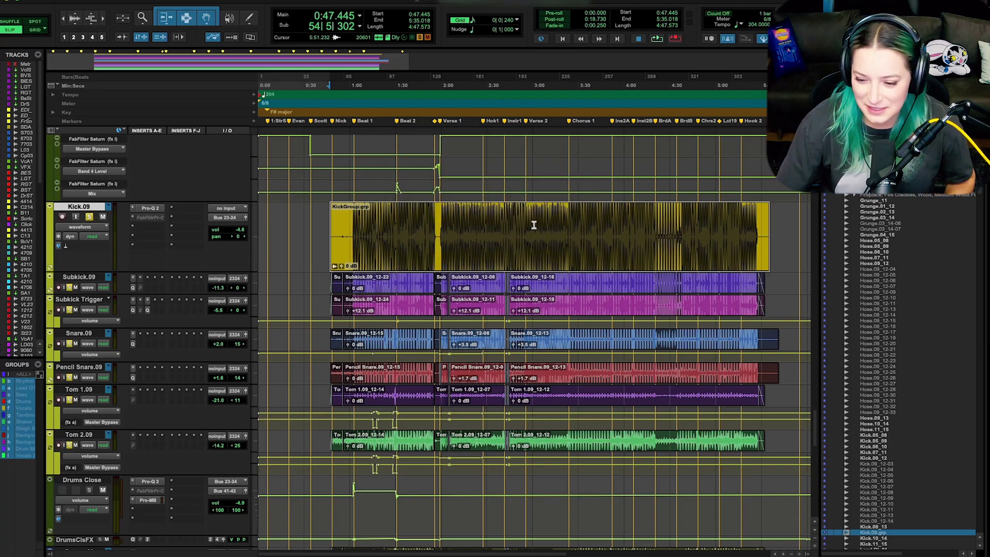
Move the KickGroup clip earlier to 0:15.360, then undo the move.
{"action": "scroll", "coordinate": [879, 531], "scroll_direction": "down", "scroll_amount": 1}
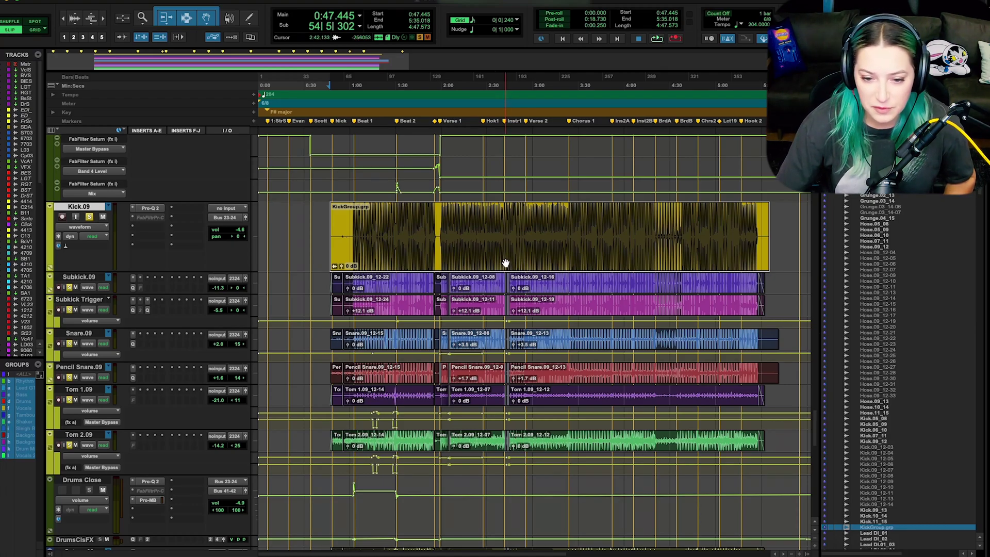
{"action": "left_click_drag", "start_coordinate": [506, 264], "coordinate": [456, 259]}
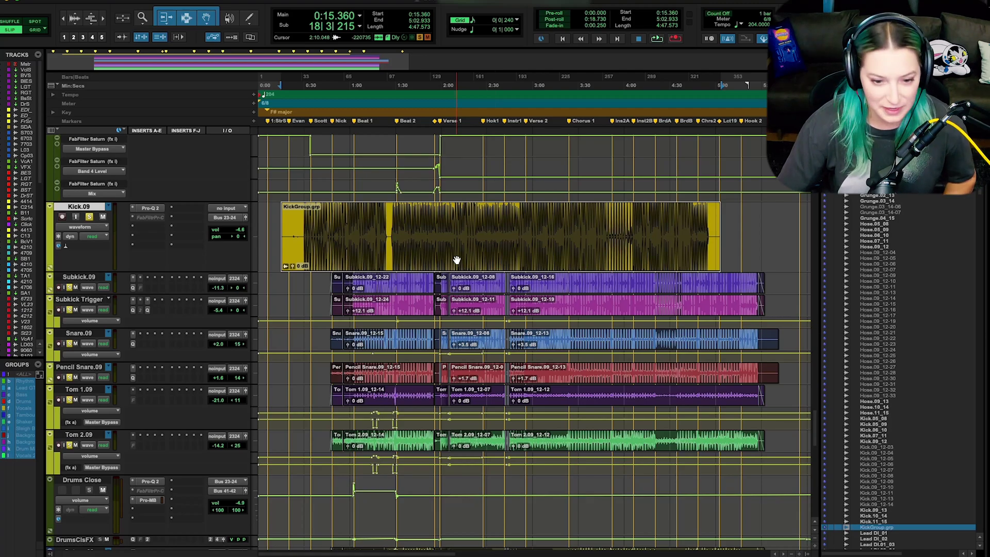
{"action": "key", "text": "ctrl+z"}
Undo the rename and zoom in on the range around 3:25 on Kick.09.
{"action": "key", "text": "ctrl+z"}
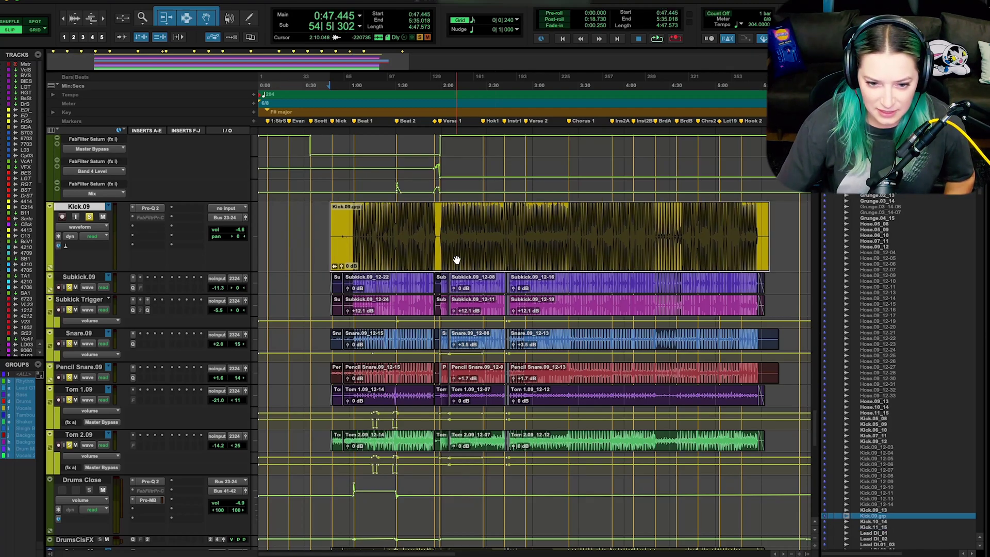
{"action": "key", "text": "ctrl+z"}
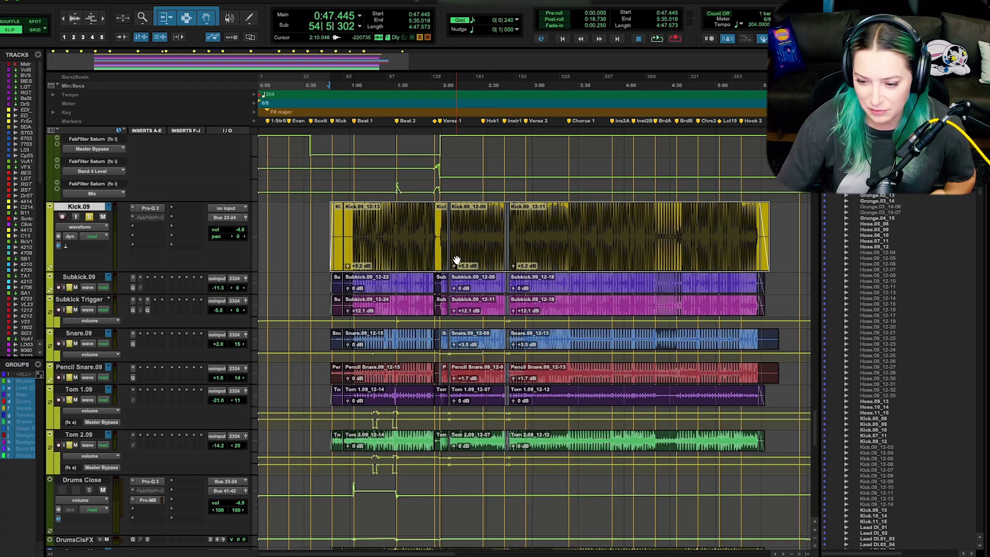
{"action": "left_click", "coordinate": [314, 221]}
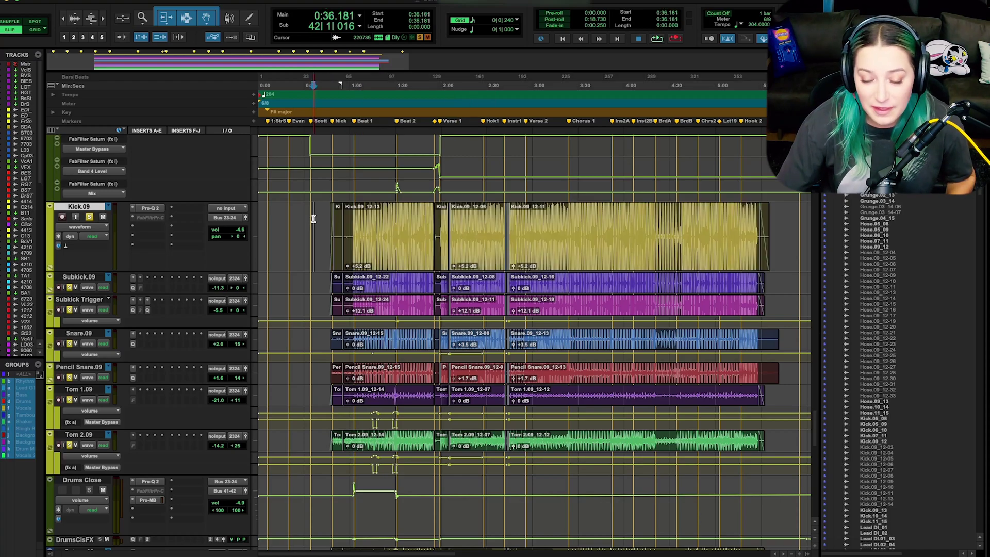
{"action": "key", "text": "alt+Return"}
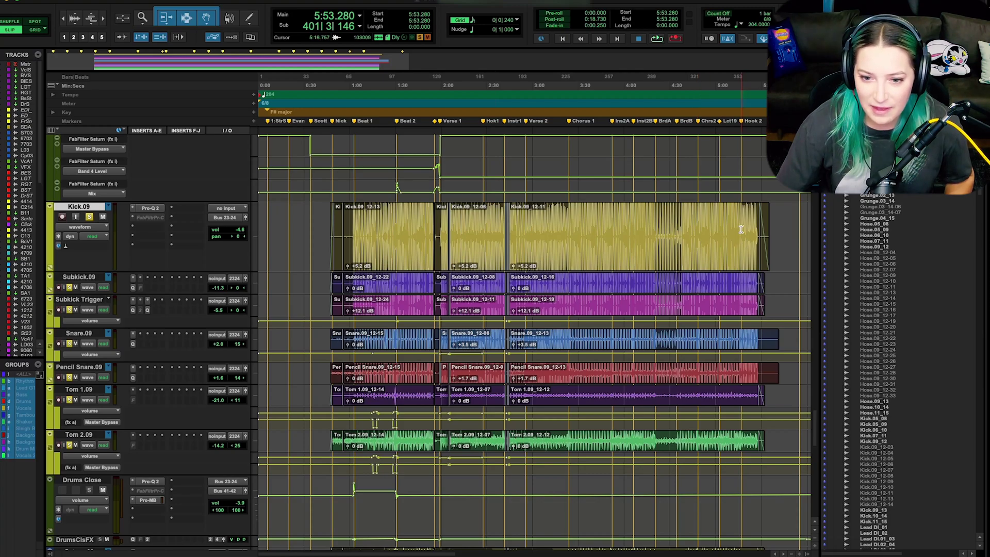
{"action": "left_click_drag", "start_coordinate": [570, 220], "coordinate": [612, 219]}
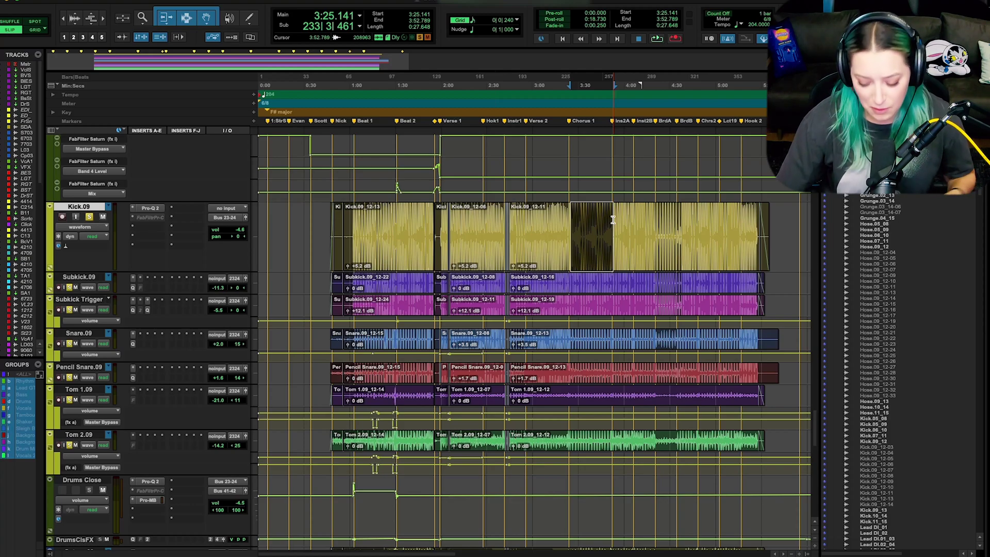
{"action": "key", "text": "ctrl+bracketright"}
{"action": "key", "text": "ctrl+bracketright"}
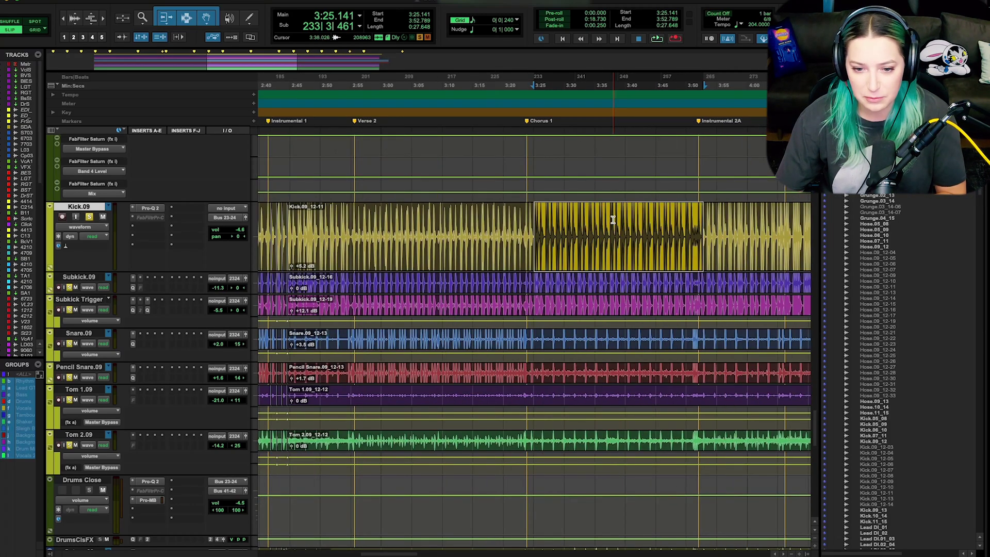
Select Chorus 1 to Instrumental 2A (3:23.823–3:52.058) on Kick.09, extending to Subkick.09.
{"action": "left_click", "coordinate": [544, 230]}
{"action": "scroll", "coordinate": [543, 229], "scroll_direction": "up", "scroll_amount": 1}
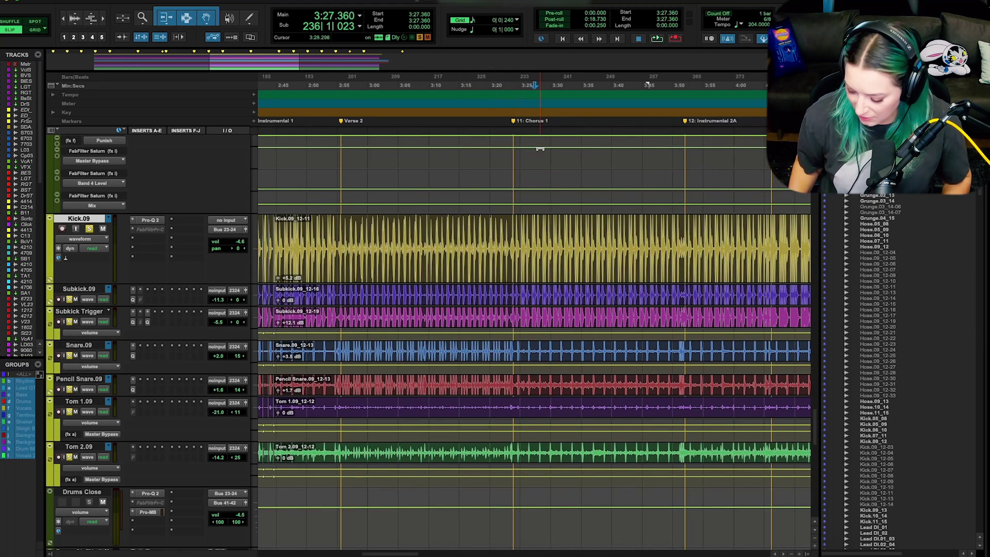
{"action": "key", "text": "KP_Decimal"}
{"action": "key", "text": "KP_1"}
{"action": "key", "text": "KP_1"}
{"action": "key", "text": "KP_Decimal"}
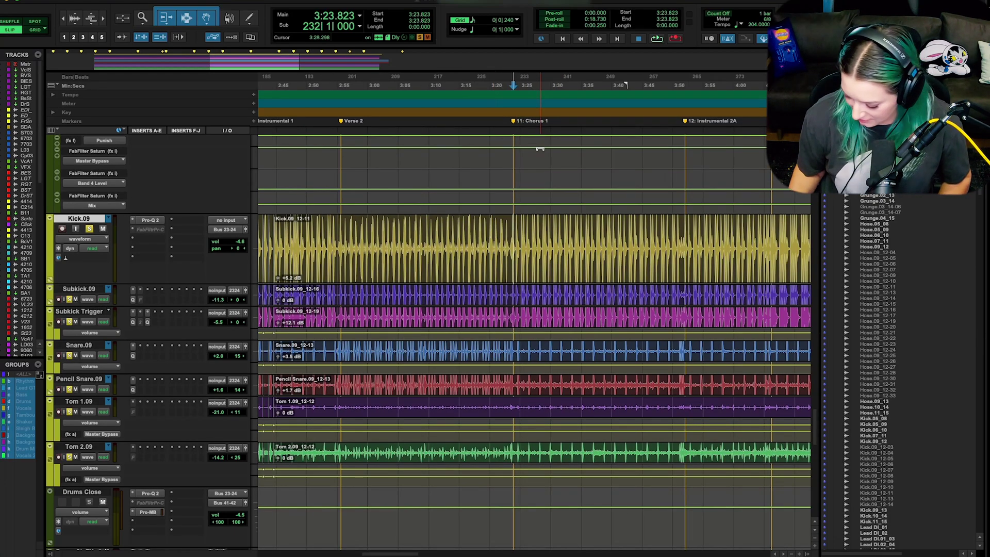
{"action": "key", "text": "ctrl+shift+Tab"}
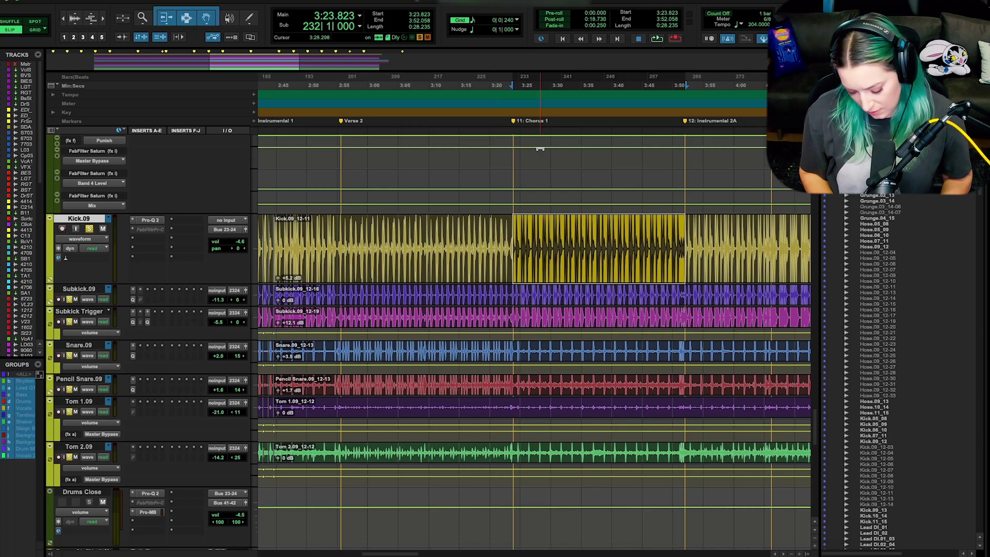
{"action": "key", "text": "shift+semicolon"}
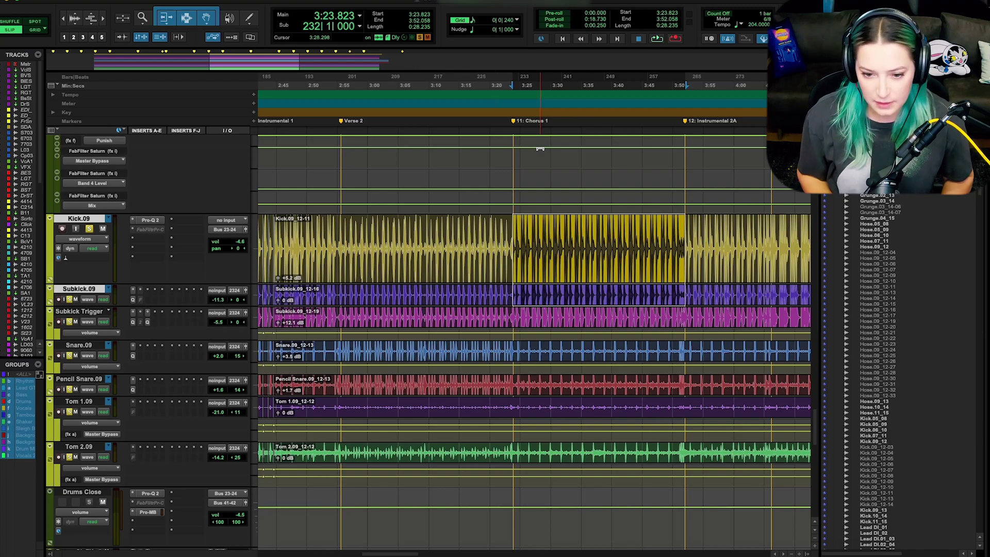
Extend the chorus selection through all drum tracks and split their clips at its edges.
{"action": "key", "text": "shift+semicolon"}
{"action": "key", "text": "shift+semicolon"}
{"action": "key", "text": "shift+semicolon"}
{"action": "key", "text": "shift+semicolon"}
{"action": "key", "text": "shift+semicolon"}
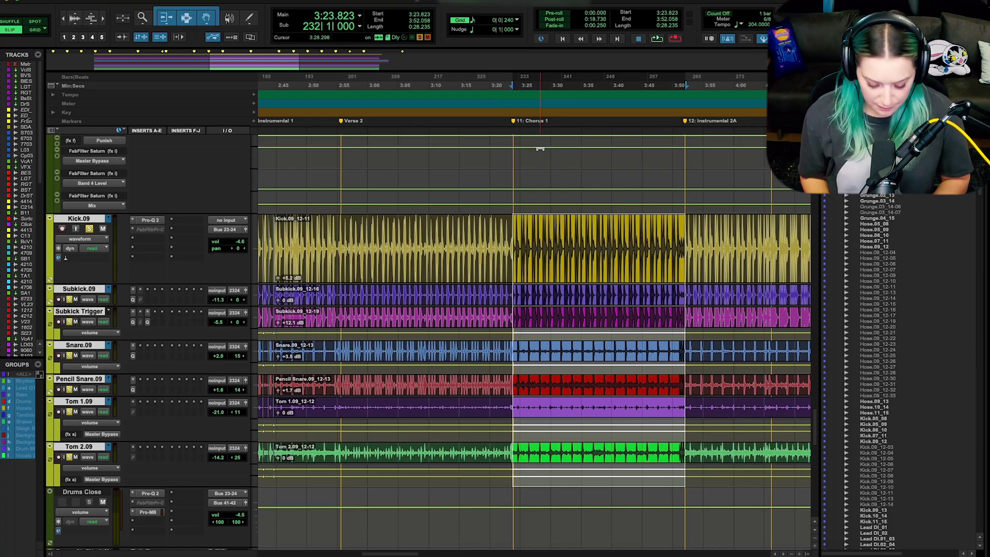
{"action": "key", "text": "b"}
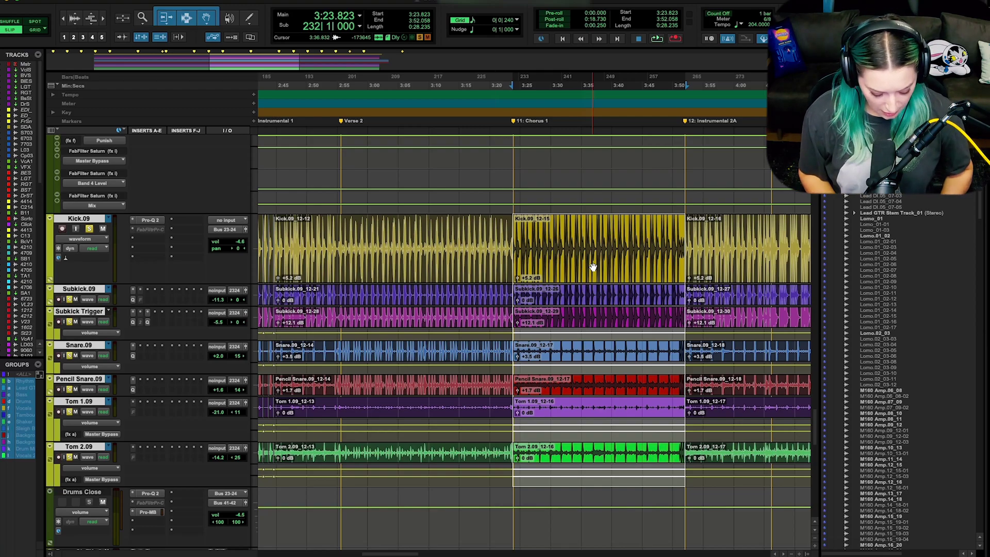
Group the chorus drum clips into Group-01, drag it past the session end, then undo the move.
{"action": "key", "text": "ctrl+alt+g"}
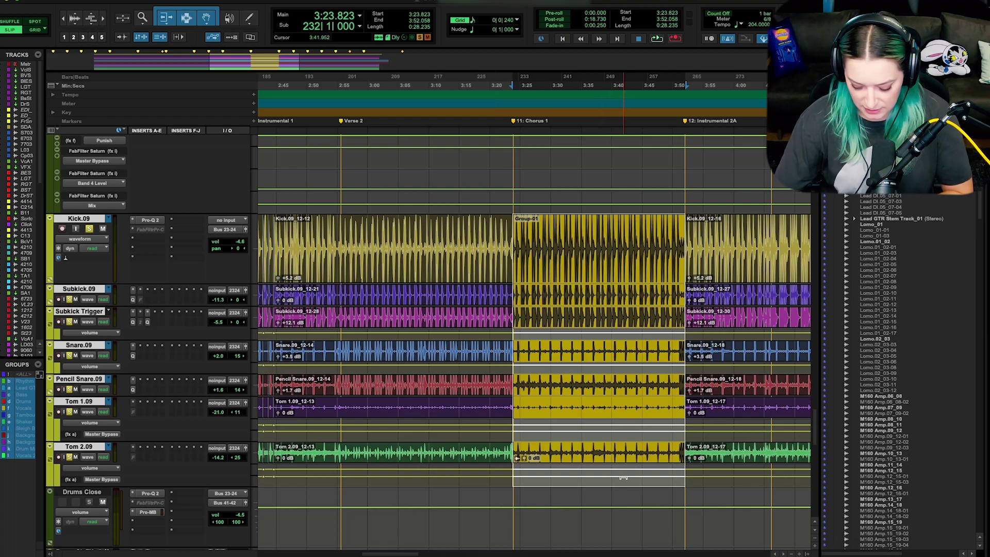
{"action": "key", "text": "ctrl+bracketleft"}
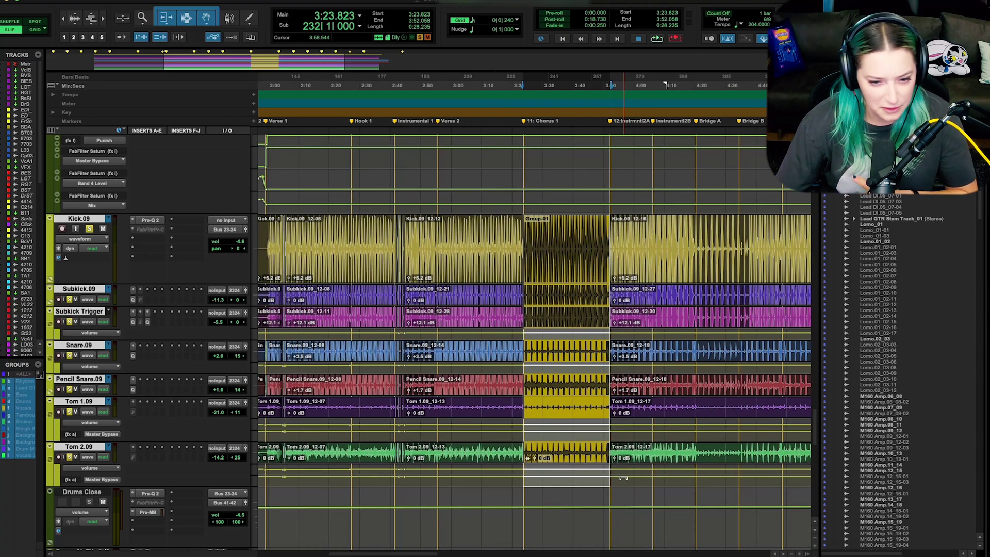
{"action": "key", "text": "ctrl+bracketleft"}
{"action": "key", "text": "ctrl+bracketleft"}
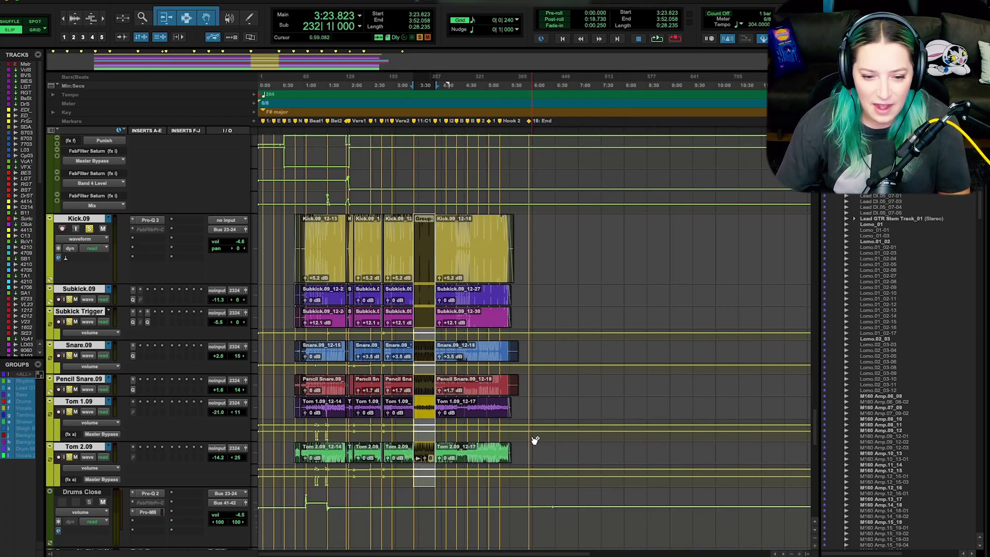
{"action": "key", "text": "ctrl+bracketright"}
{"action": "key", "text": "ctrl+bracketright"}
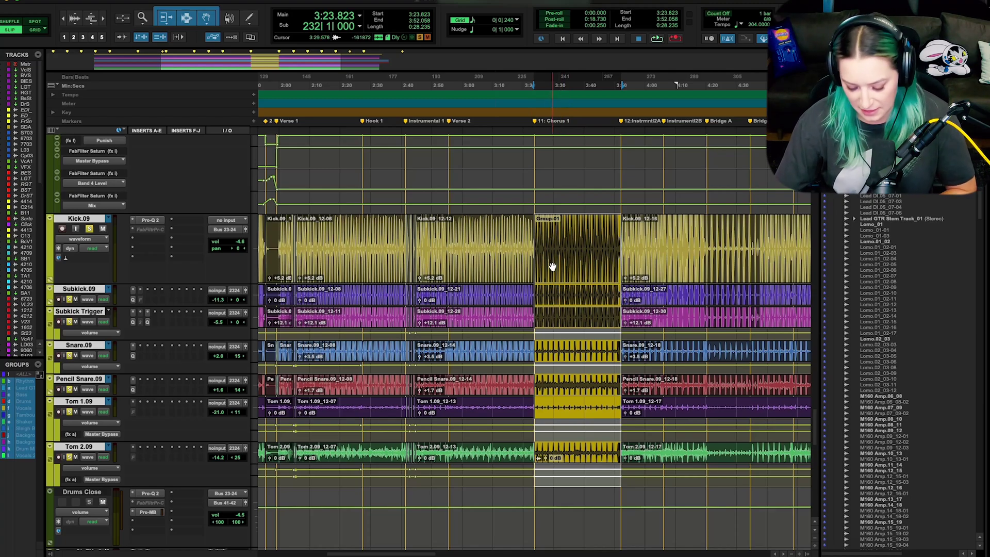
{"action": "key", "text": "ctrl+bracketleft"}
{"action": "left_click_drag", "start_coordinate": [552, 267], "coordinate": [779, 271]}
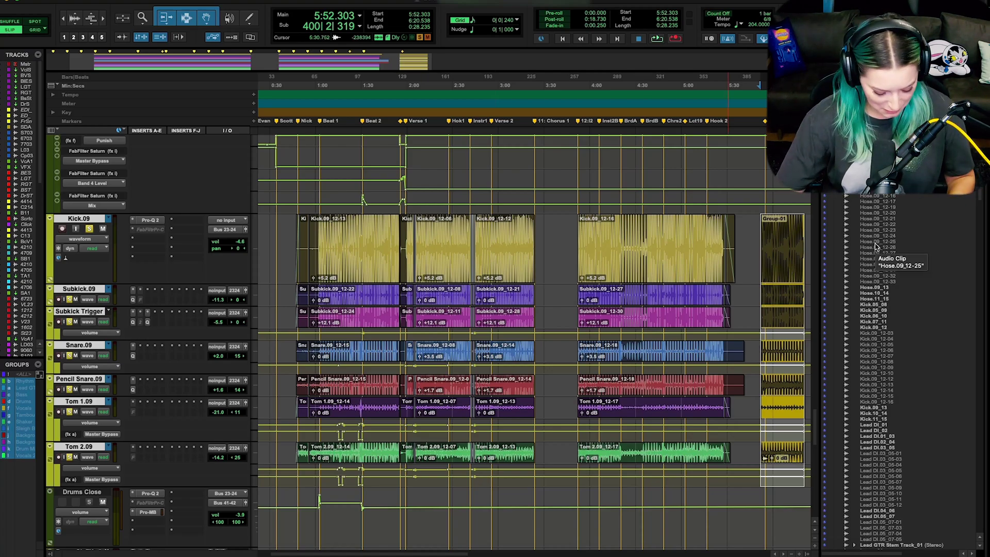
{"action": "key", "text": "ctrl+z"}
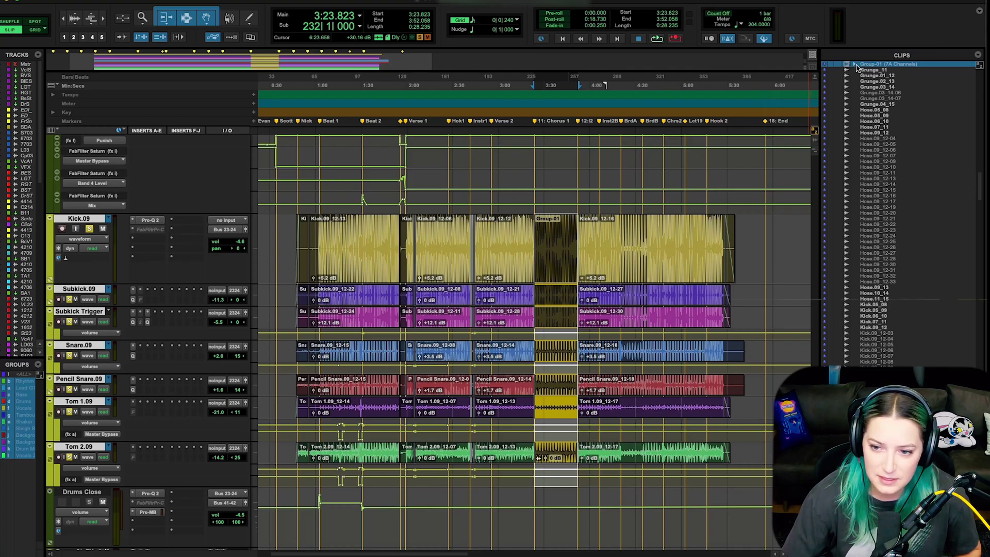
Expand Group-01 in the Clips list, select its .grp members in turn, and open Tom 1.09.grp's options.
{"action": "left_click", "coordinate": [854, 65]}
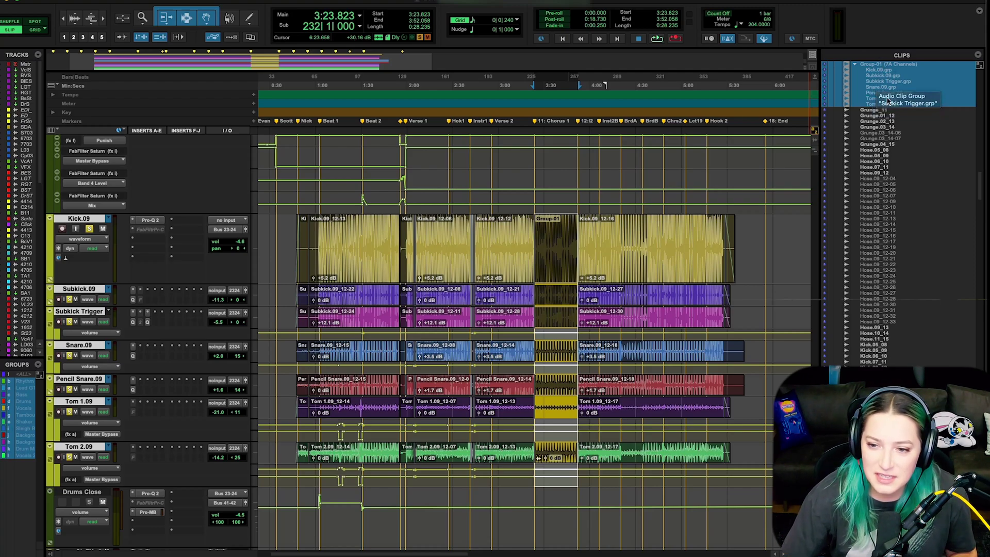
{"action": "left_click", "coordinate": [887, 112]}
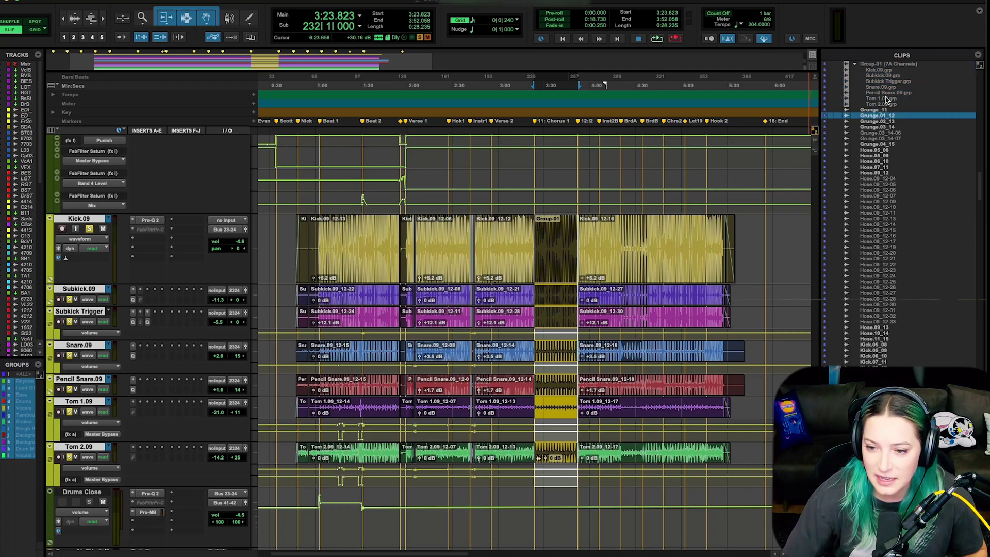
{"action": "left_click", "coordinate": [885, 98]}
{"action": "left_click", "coordinate": [884, 93]}
{"action": "left_click", "coordinate": [882, 75]}
{"action": "left_click", "coordinate": [880, 93]}
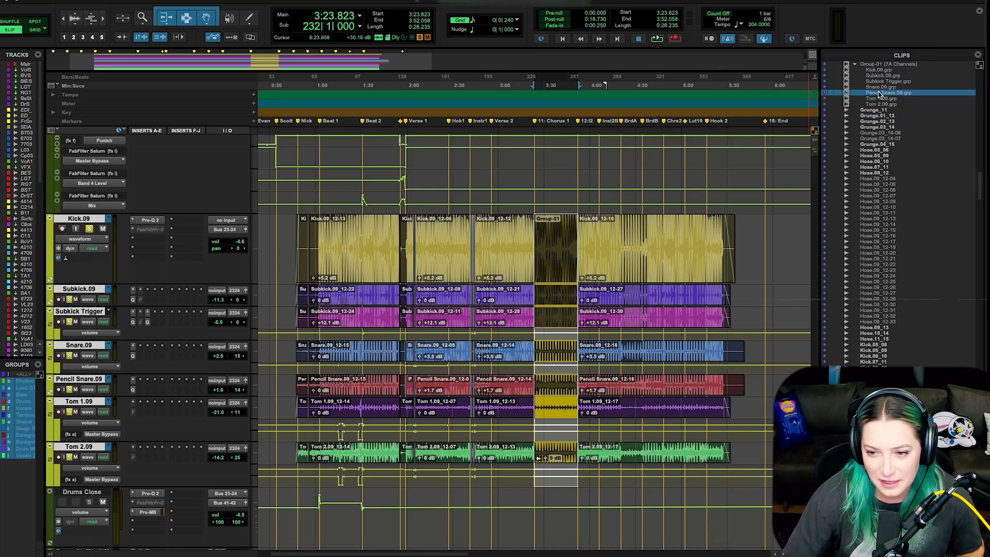
{"action": "left_click", "coordinate": [882, 104]}
{"action": "right_click", "coordinate": [881, 99]}
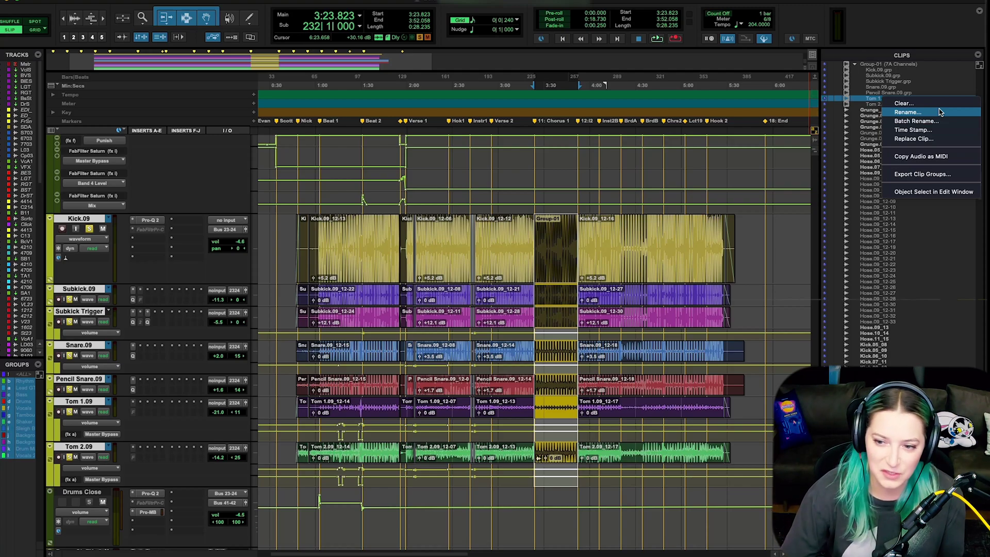
{"action": "left_click", "coordinate": [901, 105]}
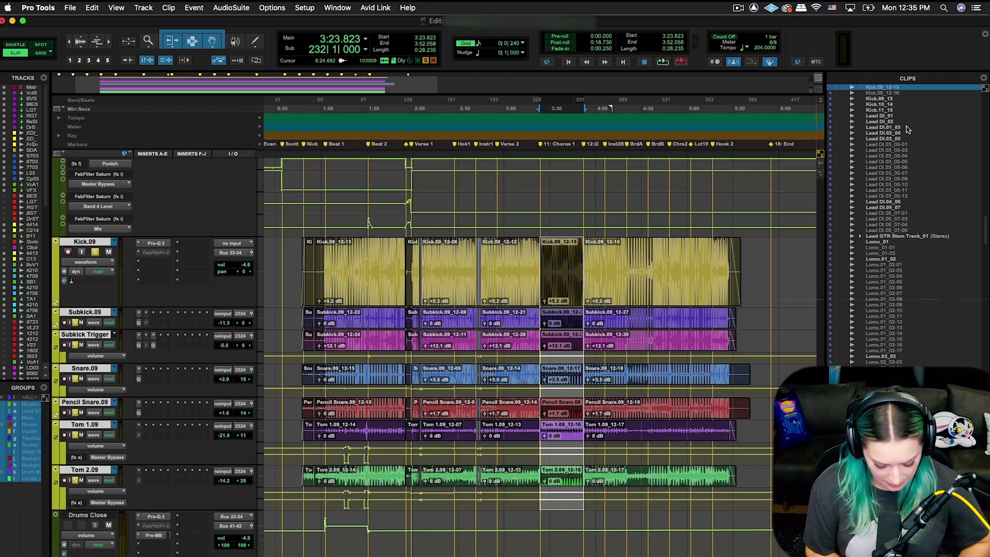
Regroup the chorus drum clips as Group-02 and show the Clip menu's Group/Ungroup/Regroup commands.
{"action": "key", "text": "super+alt+g"}
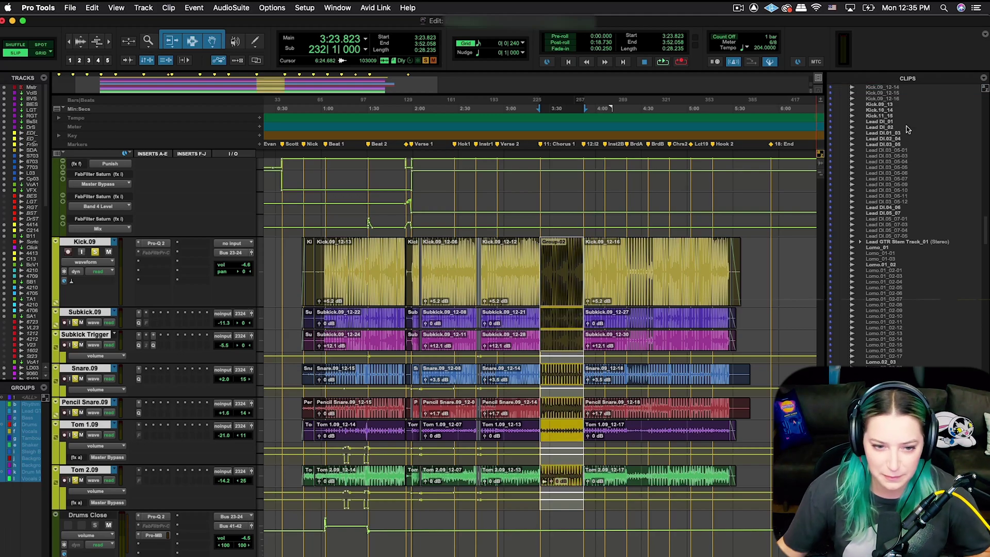
{"action": "left_click", "coordinate": [169, 7]}
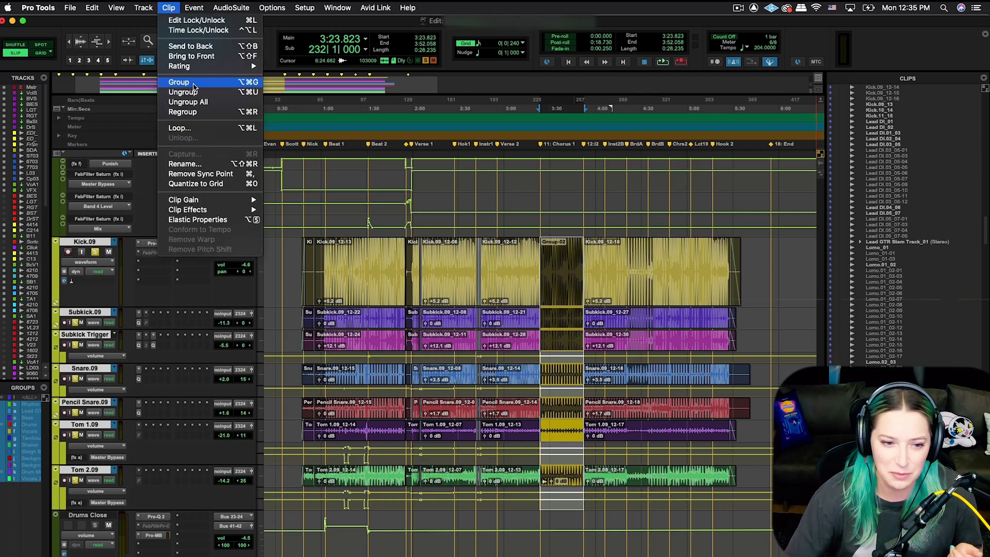